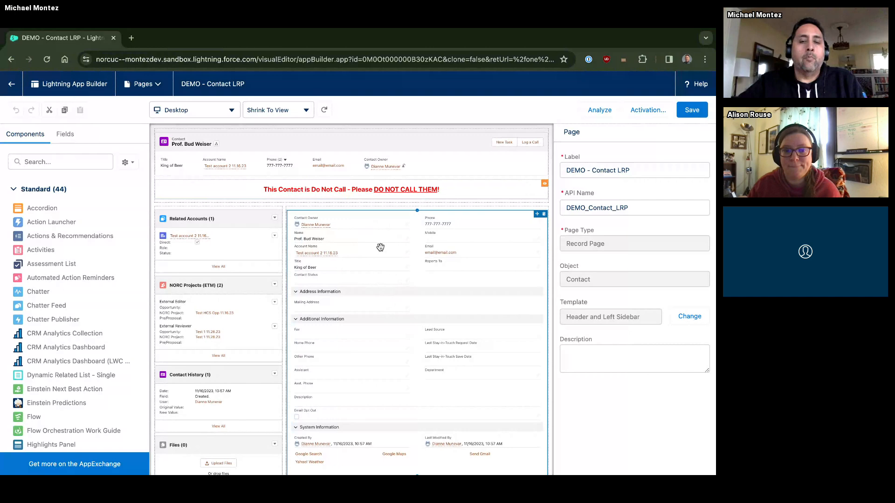
# Select the Record Detail component on the page and search the component list for "det".
pyautogui.click(380, 247)
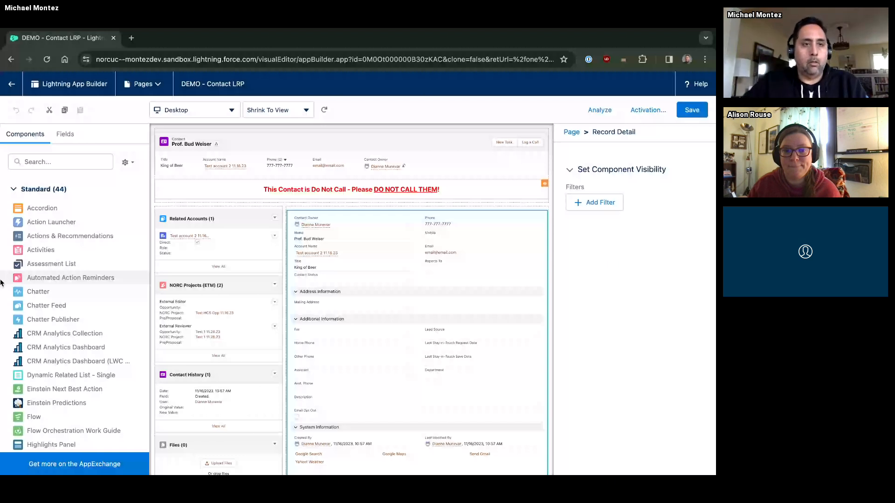
pyautogui.click(60, 161)
pyautogui.write('det')
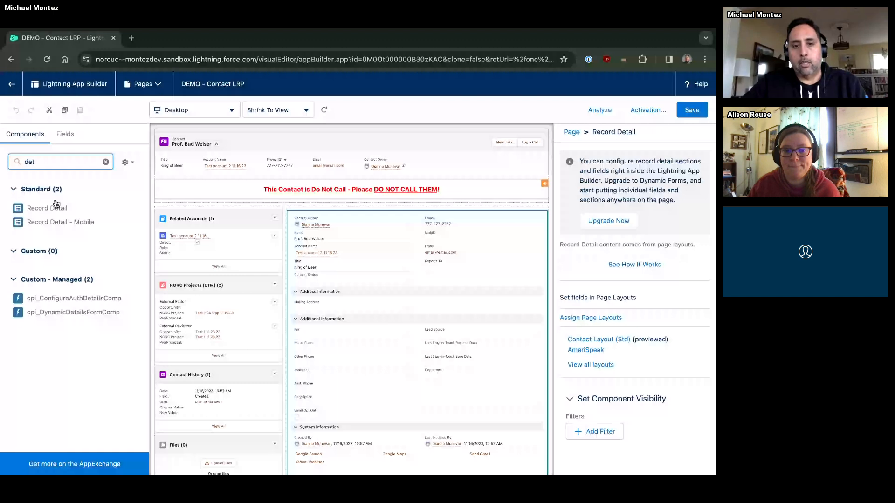
pyautogui.scroll(-1, 386, 359)
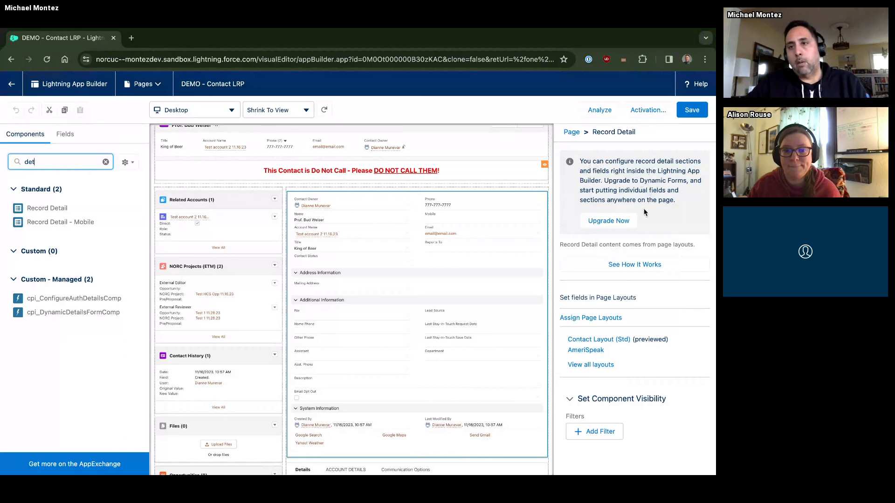
# Preview the Dynamic Forms upgrade with Contact Layout (Std) as the source and close the wizard without finishing.
pyautogui.click(611, 220)
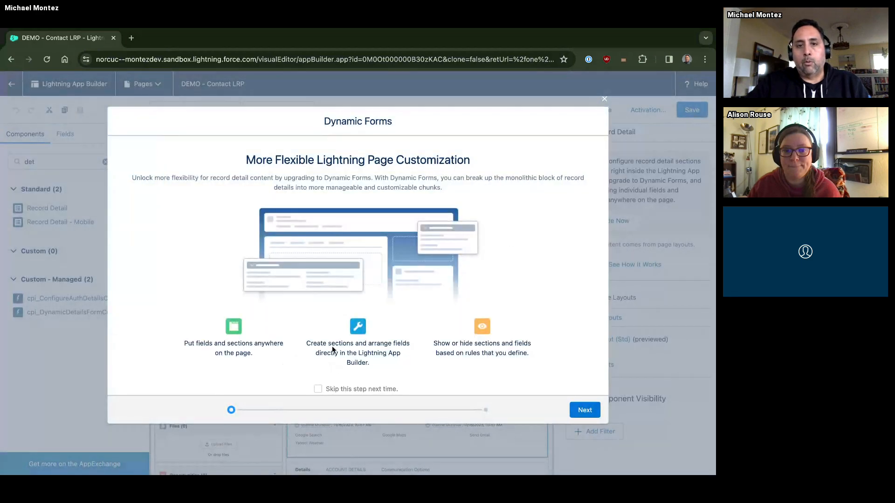
pyautogui.click(584, 410)
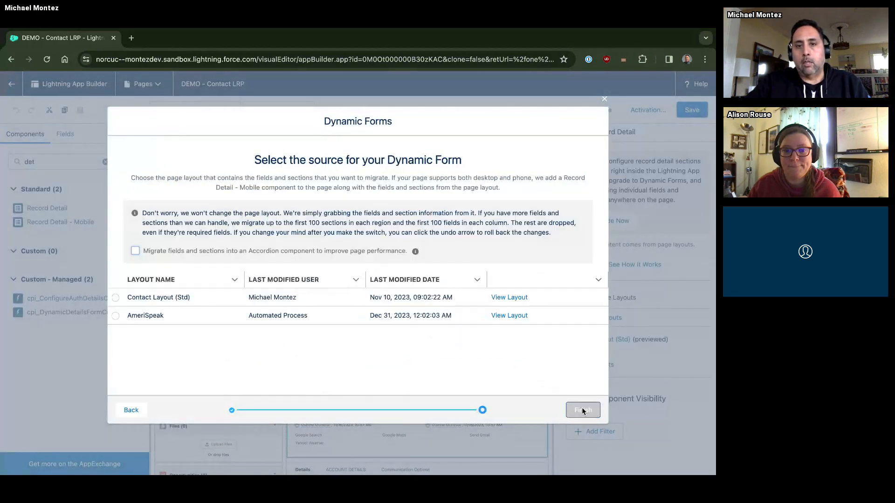
pyautogui.click(114, 299)
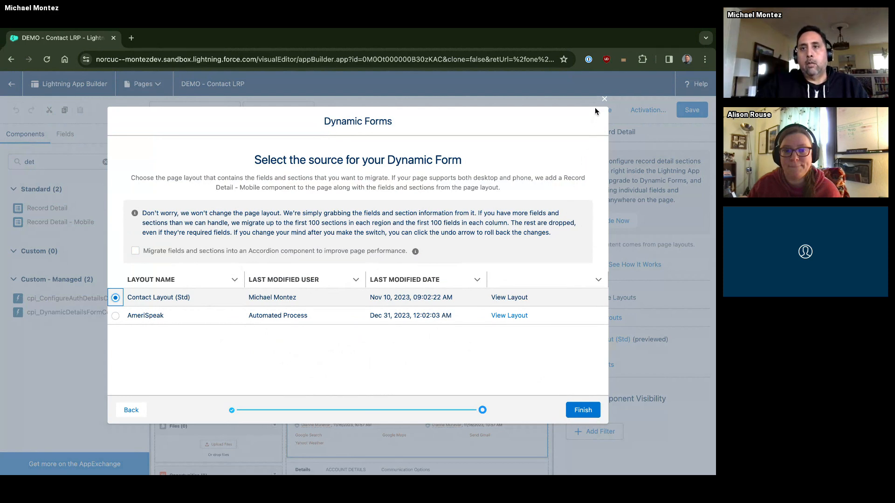
pyautogui.click(604, 98)
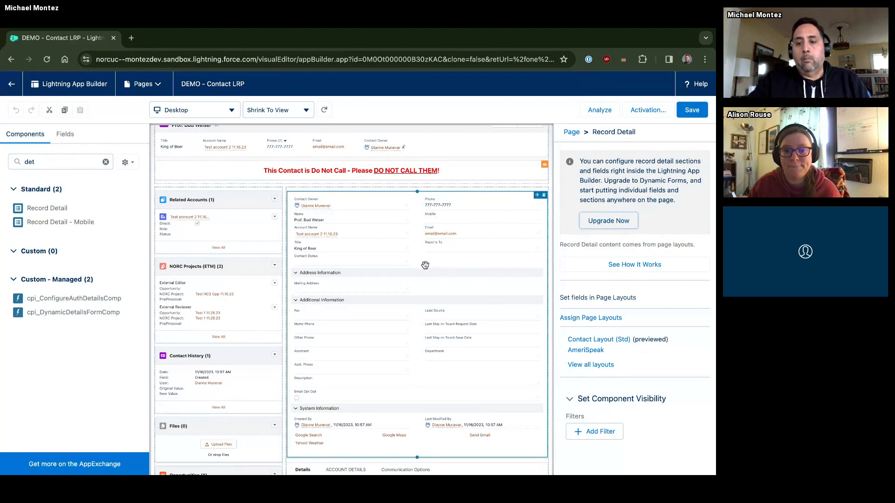
# Delete the Record Detail component from the page and inspect the Important Info section on the Details tab.
pyautogui.click(545, 196)
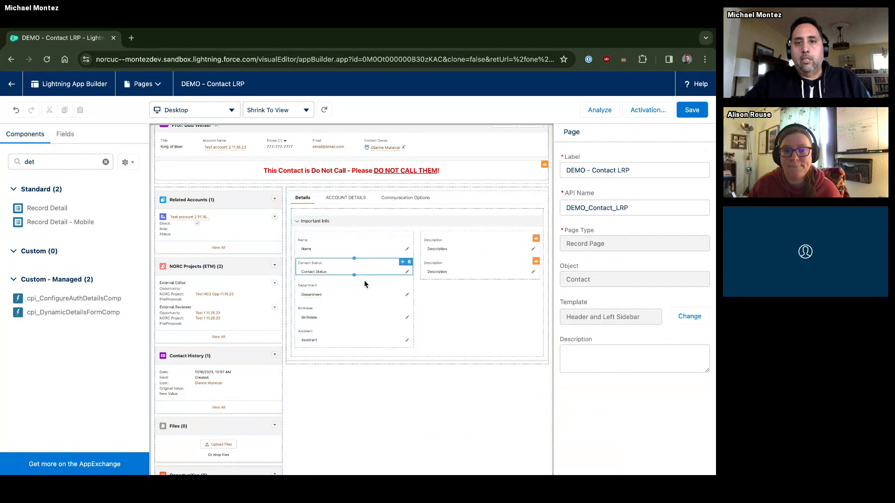
pyautogui.click(304, 201)
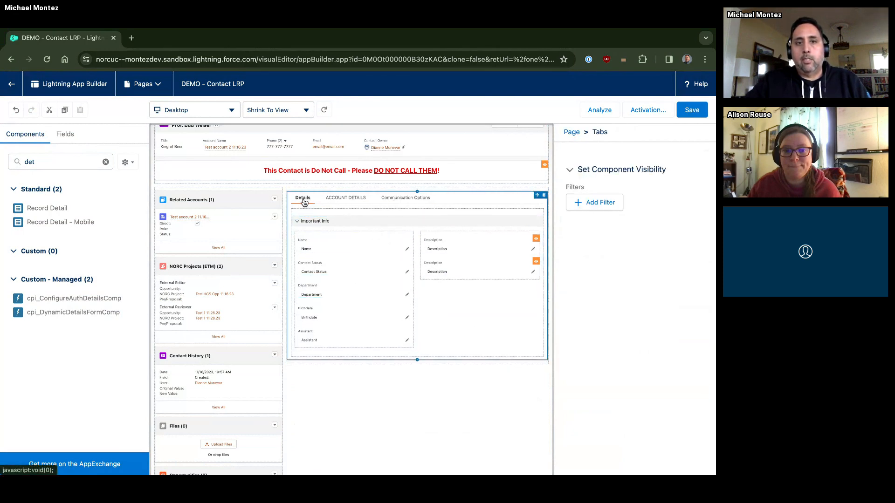
pyautogui.click(355, 223)
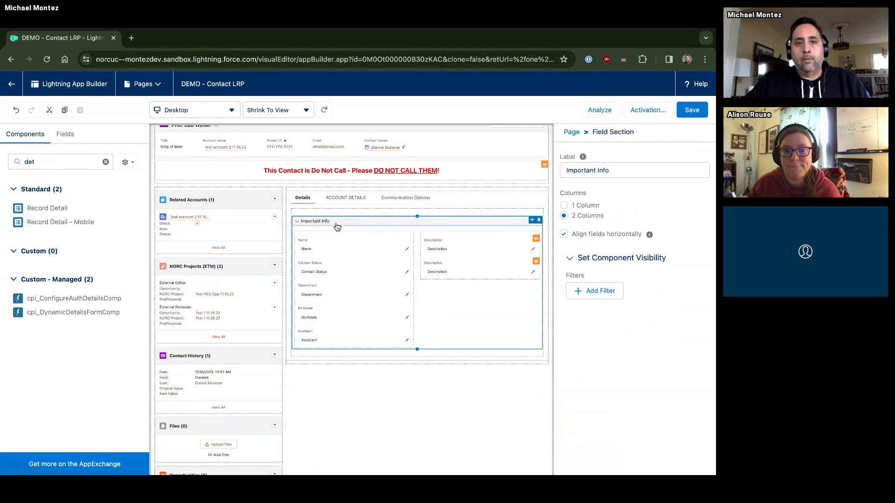
# Clear the component search and add a new field section below Important Info on the Details tab.
pyautogui.click(107, 162)
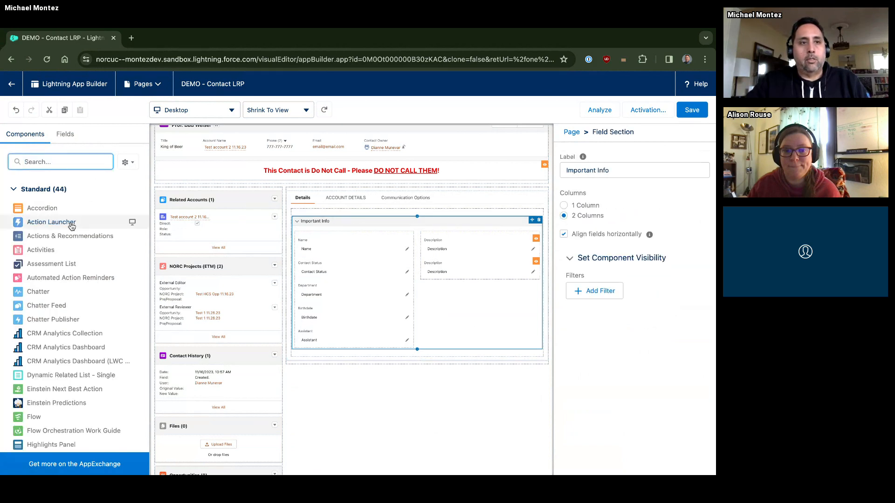
pyautogui.click(70, 136)
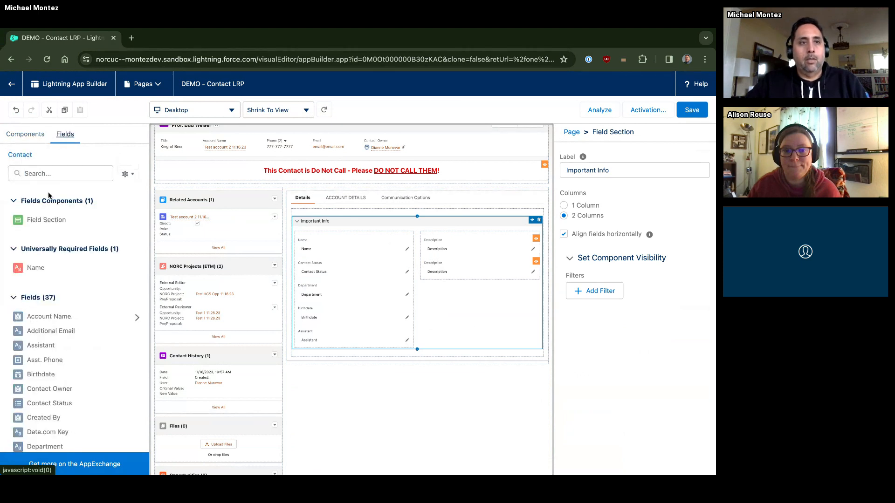
pyautogui.moveTo(47, 224); pyautogui.dragTo(357, 368)
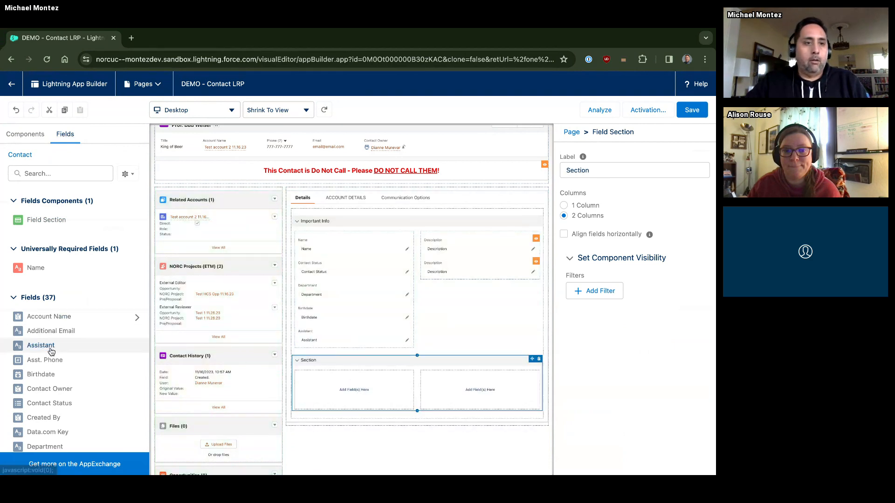
# Find the Honorifics field among the Contact fields and place it in the first column of the new section.
pyautogui.scroll(-1, 51, 347)
pyautogui.scroll(1, 50, 347)
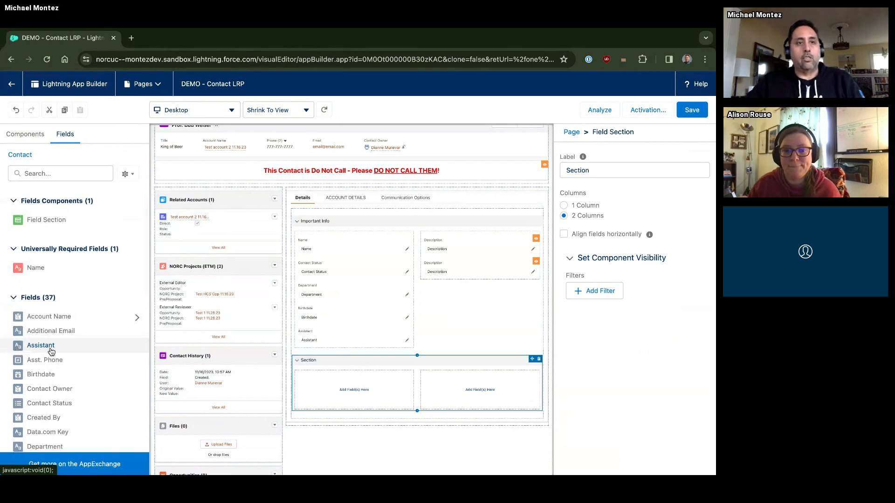
pyautogui.scroll(-7, 52, 351)
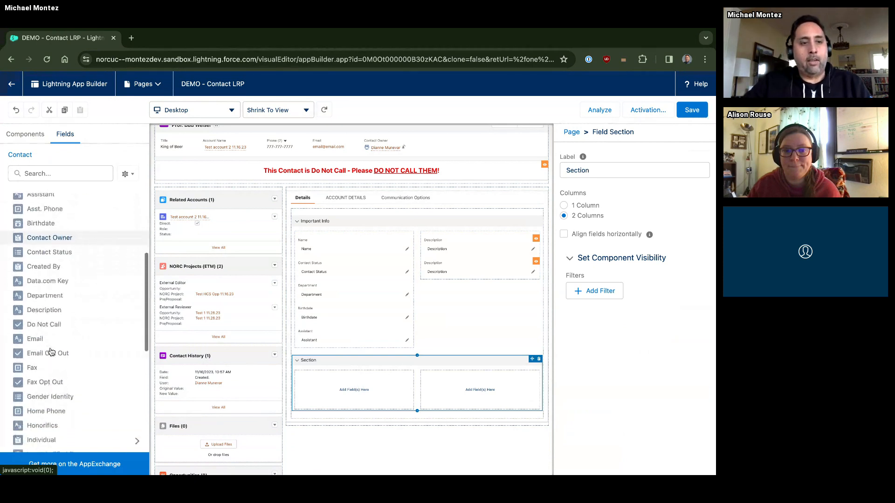
pyautogui.scroll(-5, 51, 352)
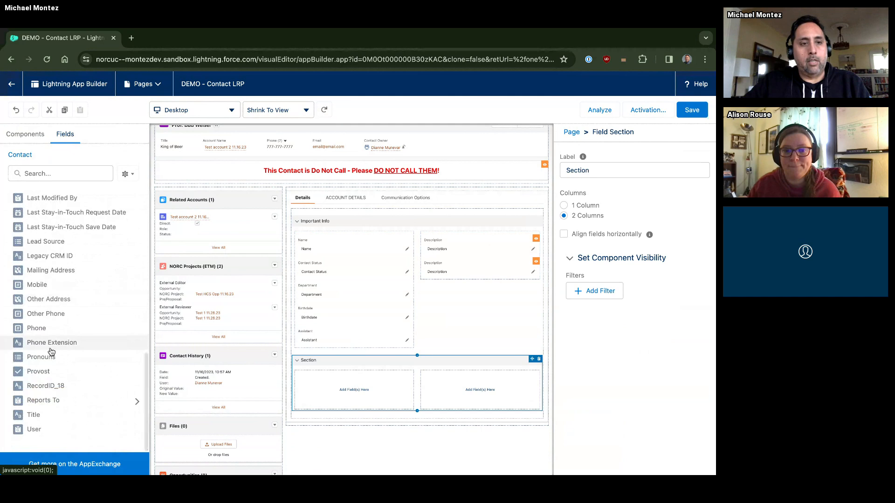
pyautogui.scroll(3, 51, 351)
pyautogui.scroll(3, 51, 351)
pyautogui.moveTo(42, 347); pyautogui.dragTo(315, 378)
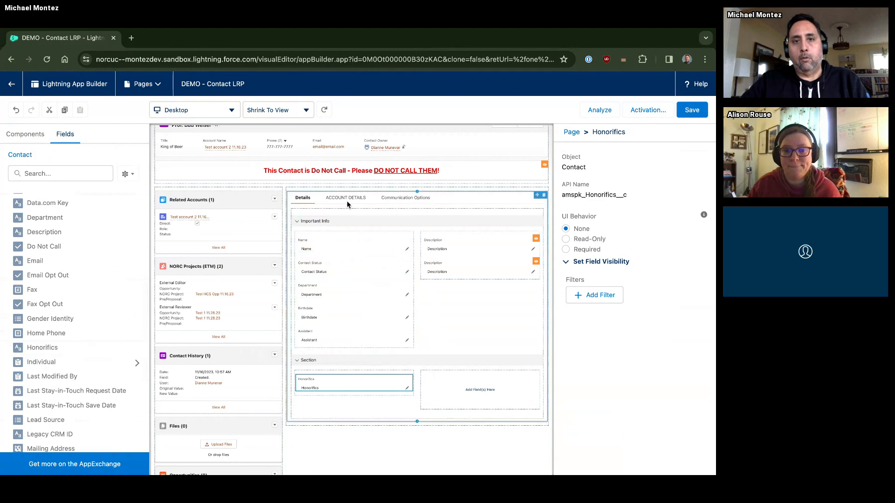
# Review the fields on the ACCOUNT DETAILS and Communication Options tabs and return to the Details tab.
pyautogui.click(362, 198)
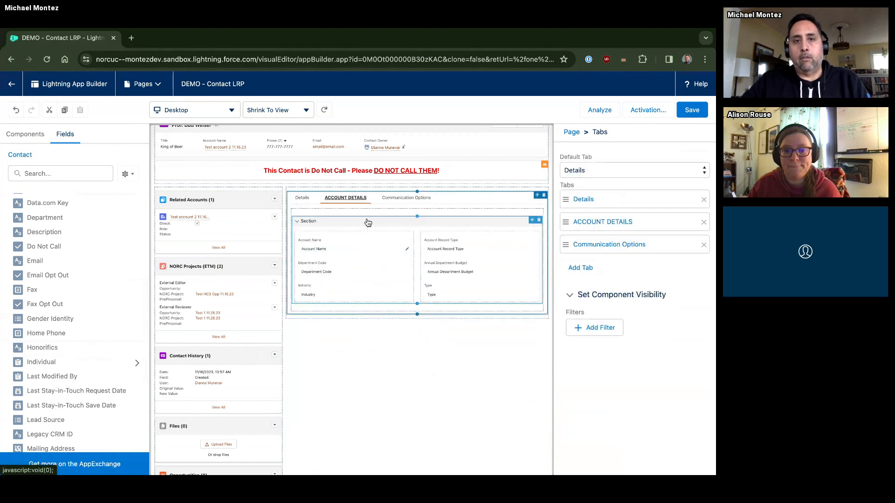
pyautogui.click(399, 198)
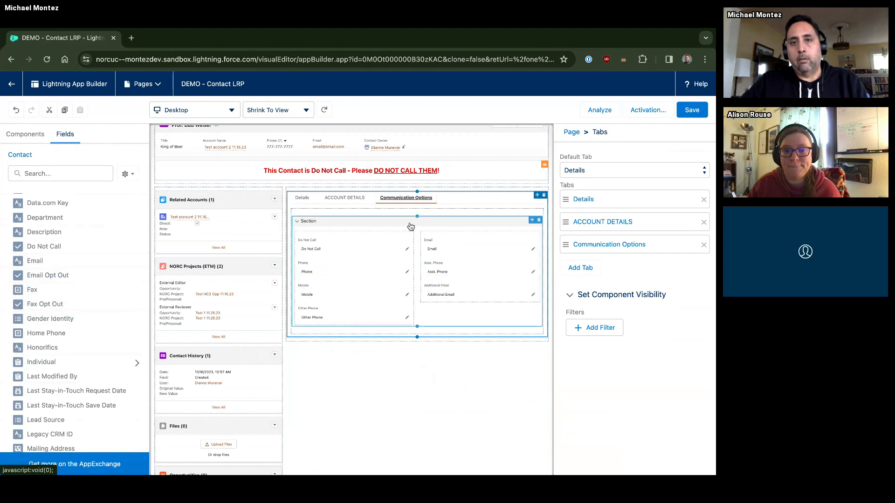
pyautogui.click(304, 199)
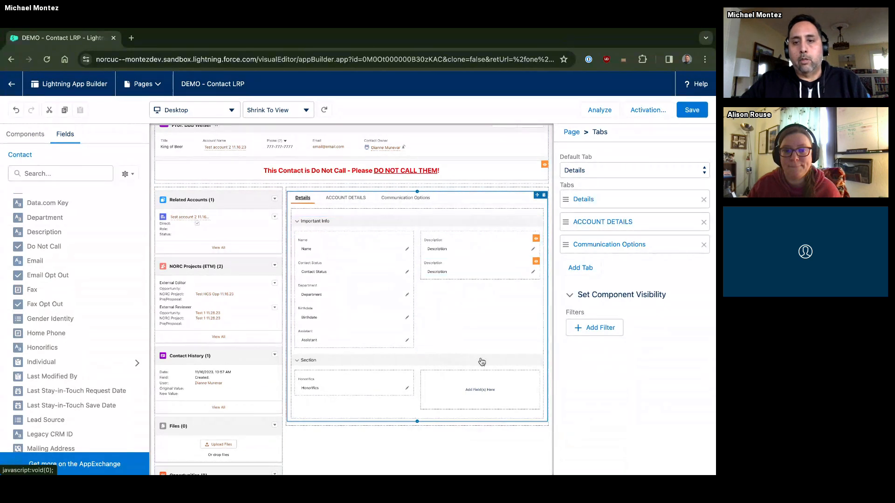
# Delete the new section holding the Honorifics field from the Details tab.
pyautogui.click(501, 392)
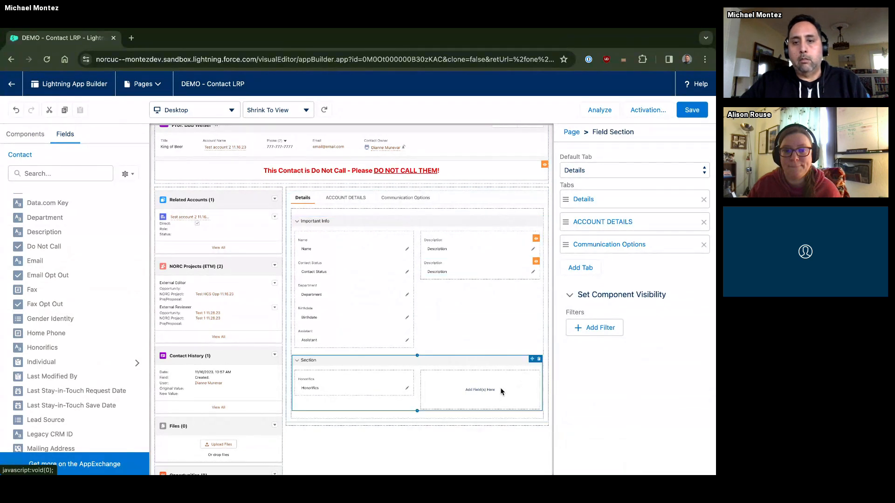
pyautogui.click(538, 362)
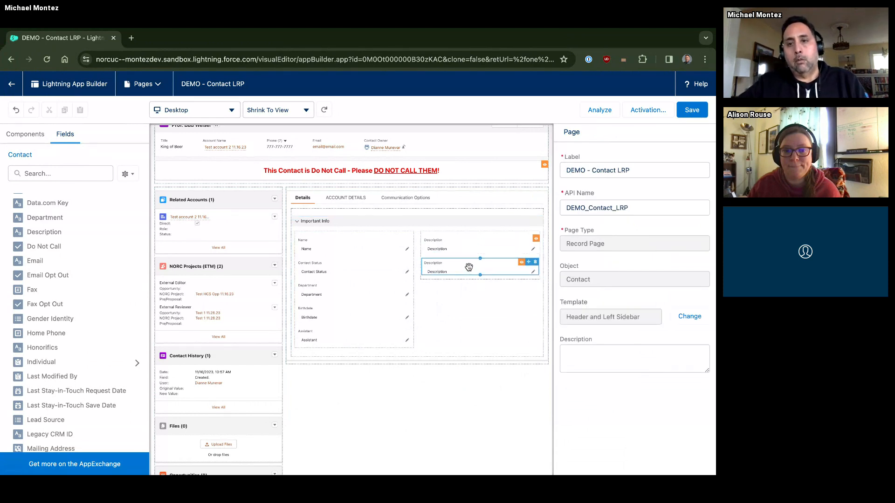
# Examine the visibility filters of both Description fields, opening the first field's filter definition and closing it unchanged.
pyautogui.click(469, 267)
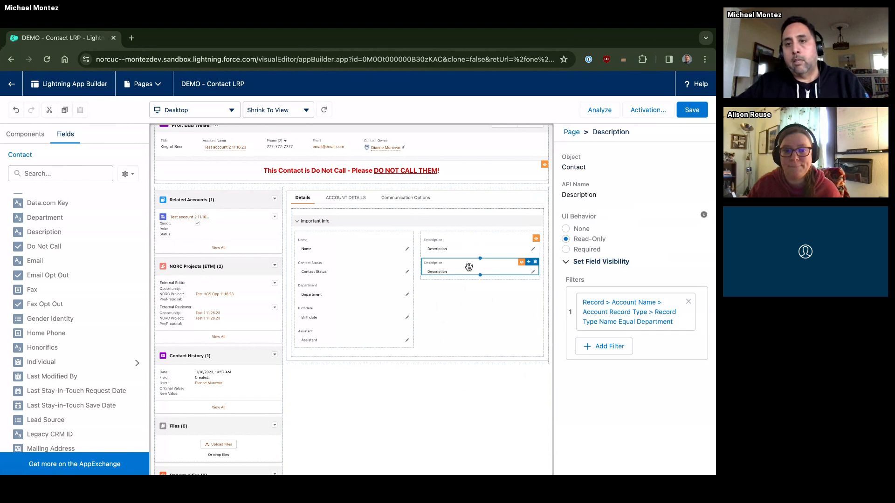
pyautogui.moveTo(472, 263)
pyautogui.mouseDown()
pyautogui.moveTo(464, 305)
pyautogui.moveTo(471, 248)
pyautogui.mouseUp()
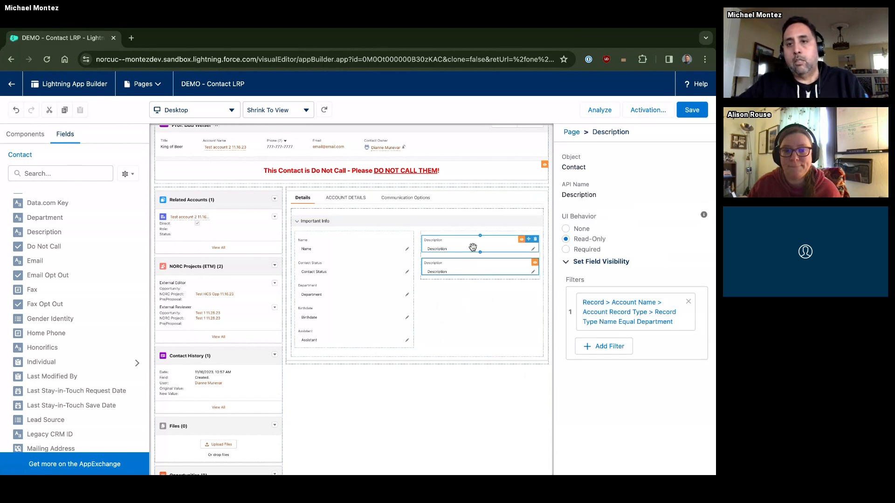
pyautogui.click(472, 248)
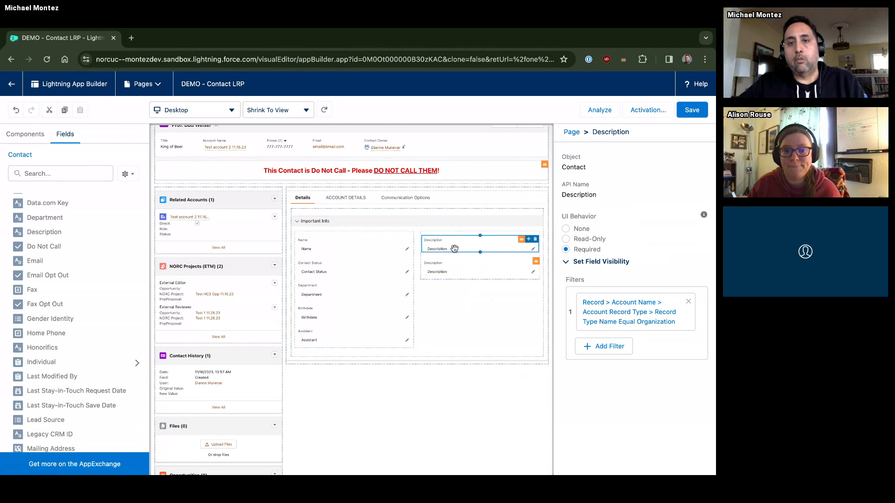
pyautogui.moveTo(454, 248)
pyautogui.mouseDown()
pyautogui.moveTo(455, 256)
pyautogui.moveTo(458, 246)
pyautogui.mouseUp()
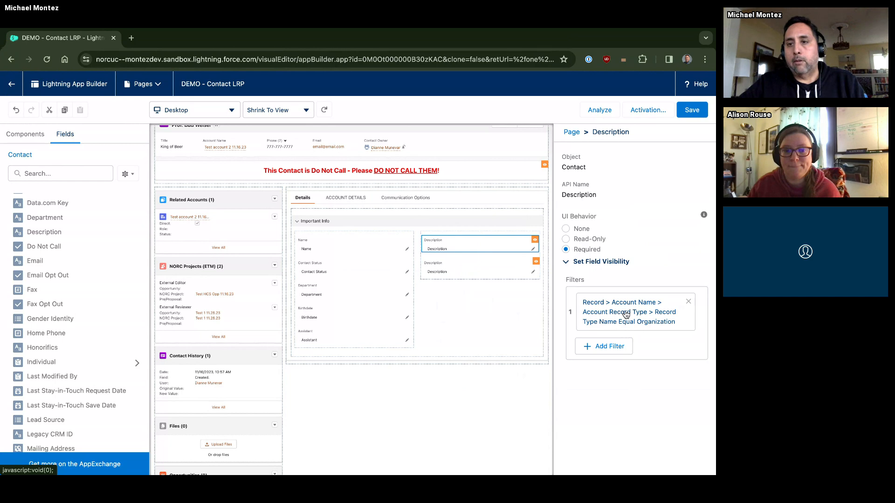
pyautogui.click(662, 323)
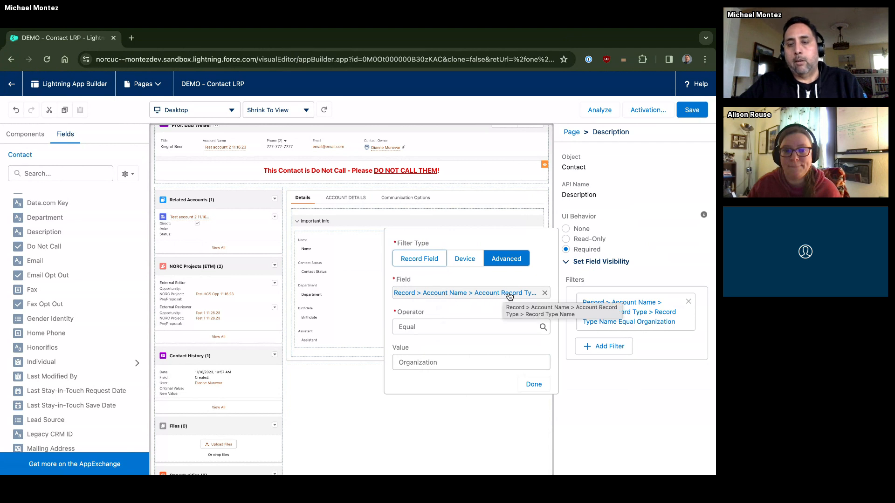
pyautogui.click(532, 385)
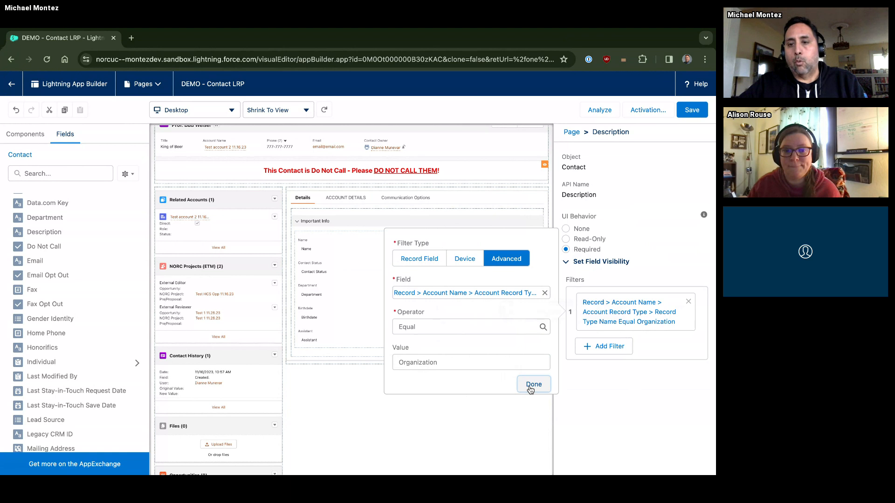
pyautogui.click(479, 416)
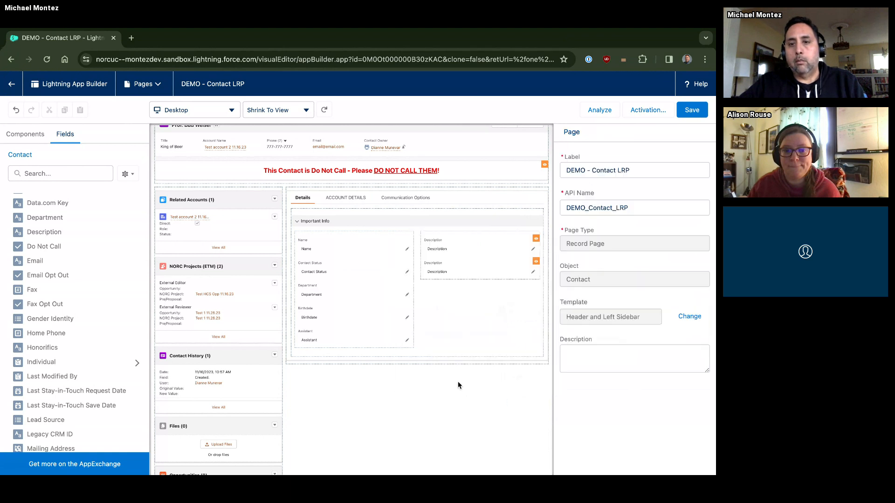
# Compare the UI Behavior settings of the two Description fields in the Important Info section.
pyautogui.click(472, 257)
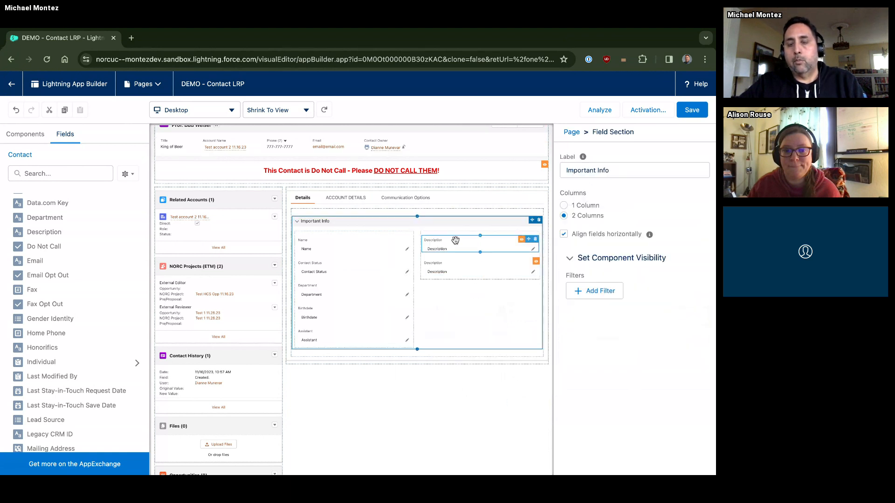
pyautogui.click(456, 241)
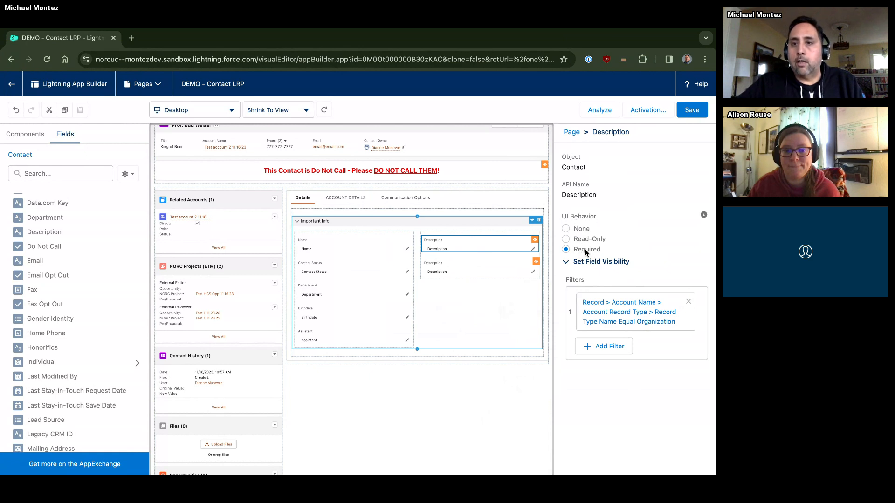
pyautogui.click(478, 266)
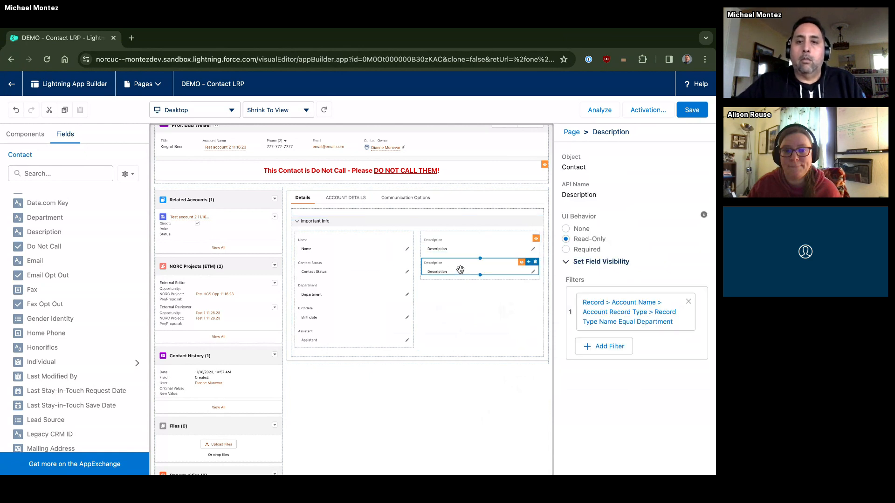
pyautogui.click(461, 243)
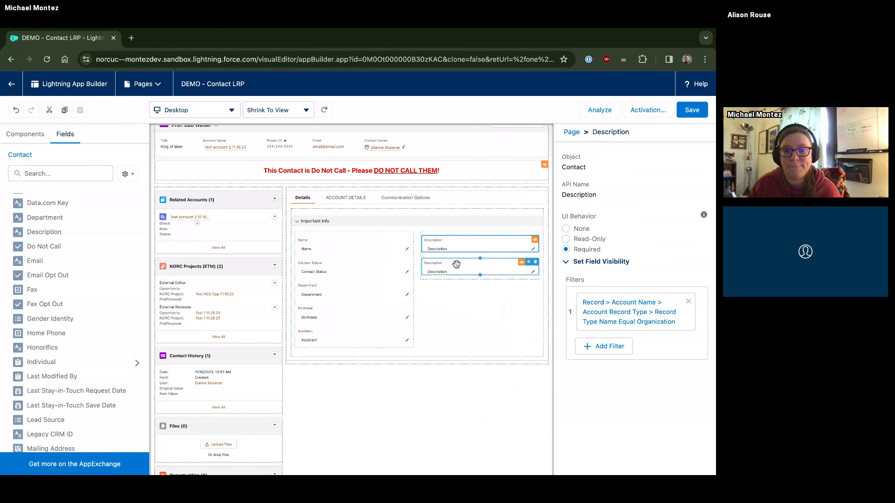
pyautogui.click(456, 264)
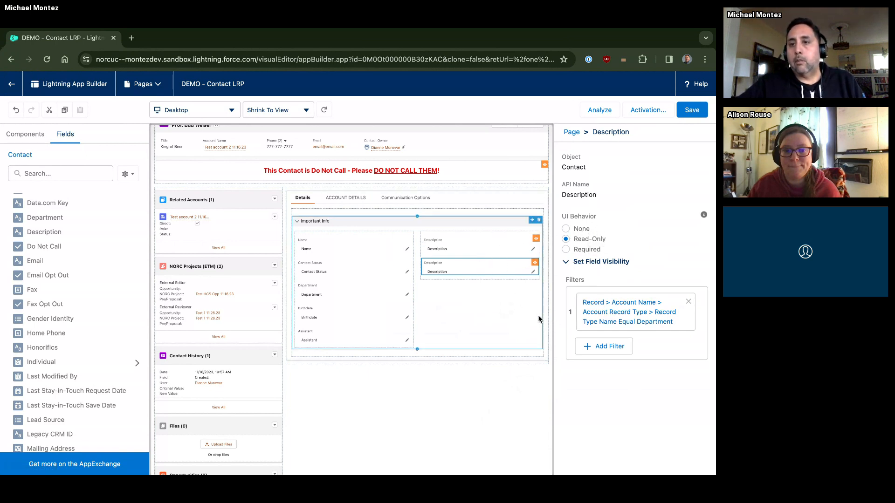
pyautogui.click(470, 245)
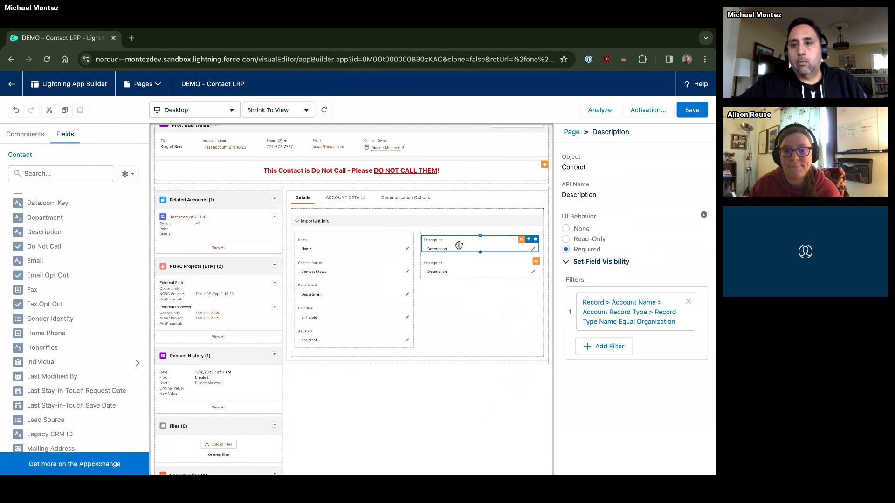
# Inspect the settings of the second Description field and of the Department Code field on the ACCOUNT DETAILS tab.
pyautogui.click(463, 262)
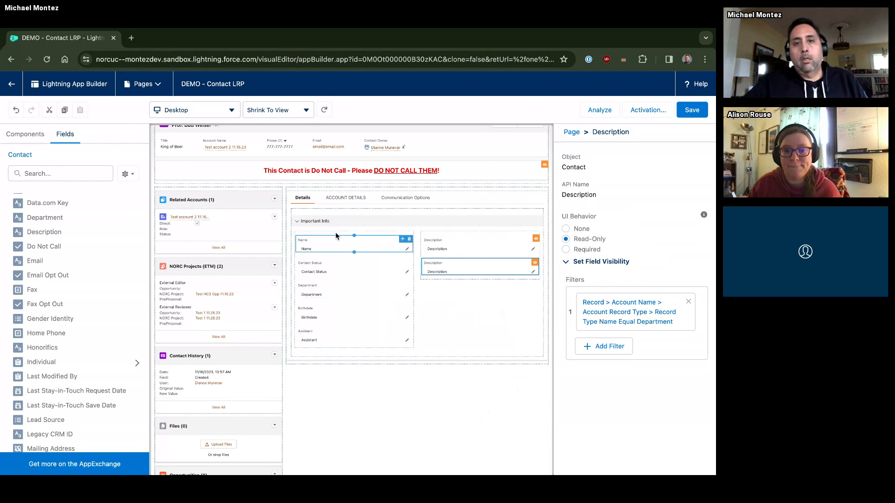
pyautogui.click(349, 203)
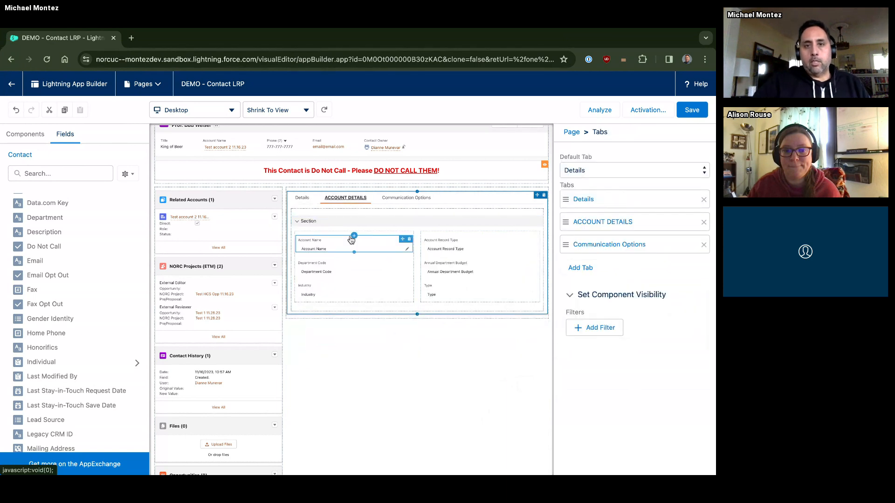
pyautogui.click(334, 265)
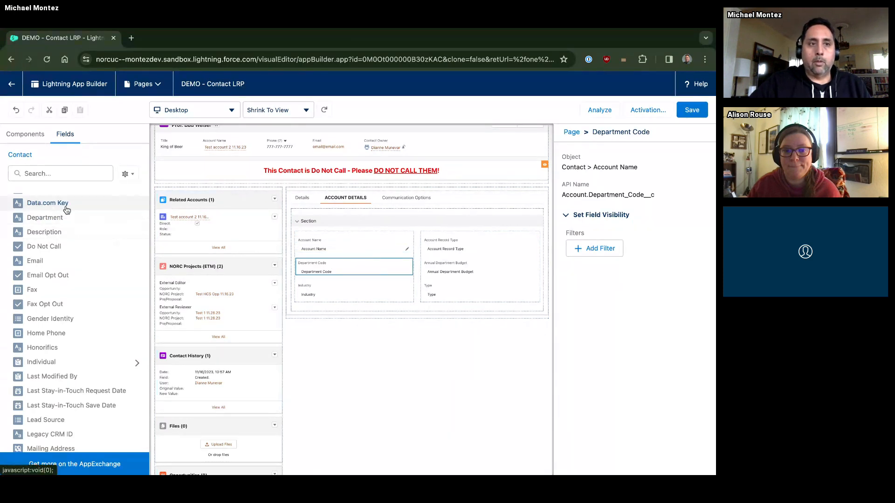
# Browse the related account fields available through the Contact's Account Name lookup.
pyautogui.scroll(5, 67, 210)
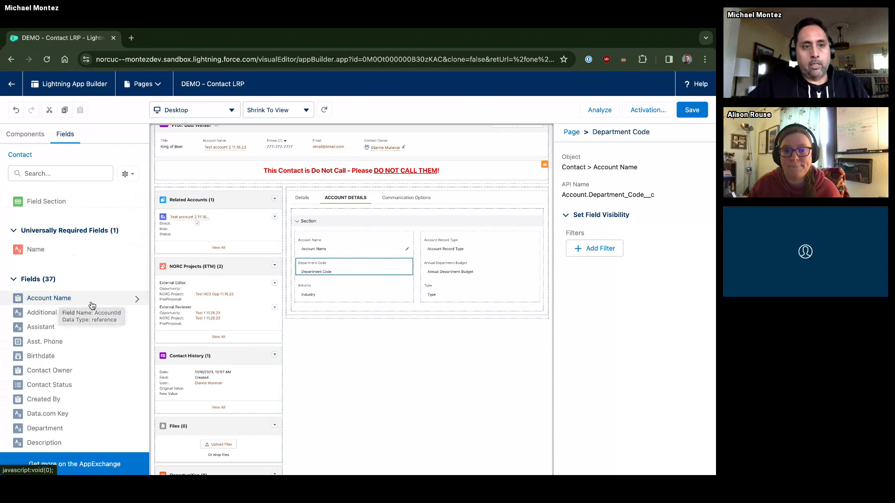
pyautogui.click(138, 300)
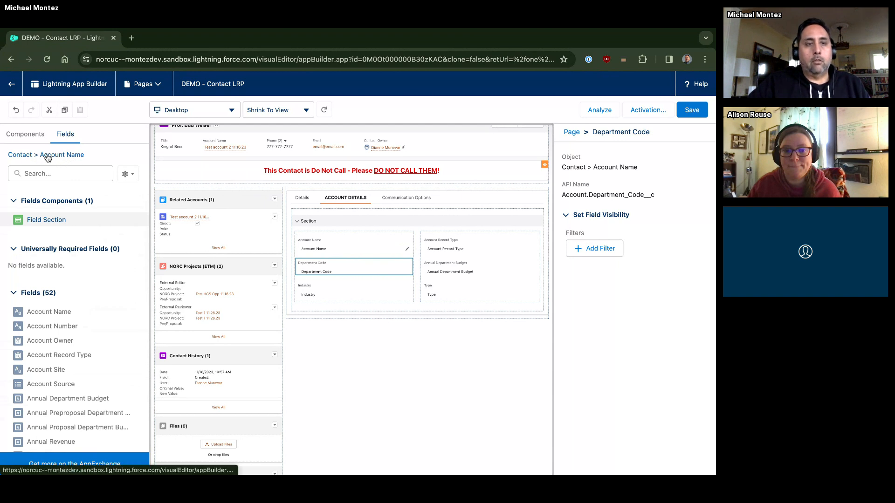
pyautogui.scroll(-3, 75, 340)
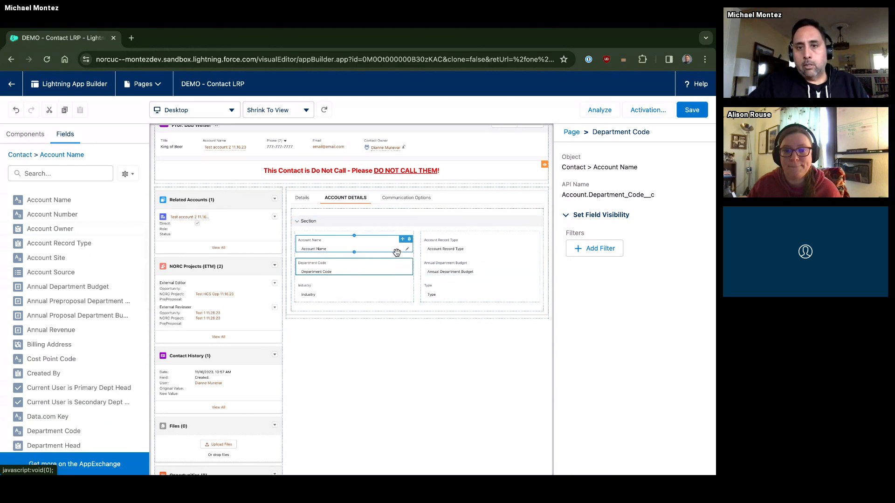
# Compare the settings of the Type and Account Name fields in the ACCOUNT DETAILS section.
pyautogui.click(455, 284)
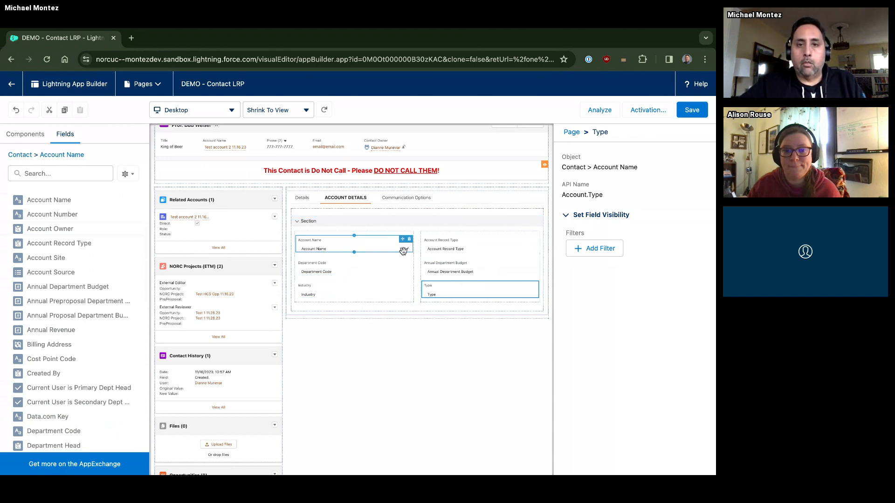
pyautogui.click(403, 251)
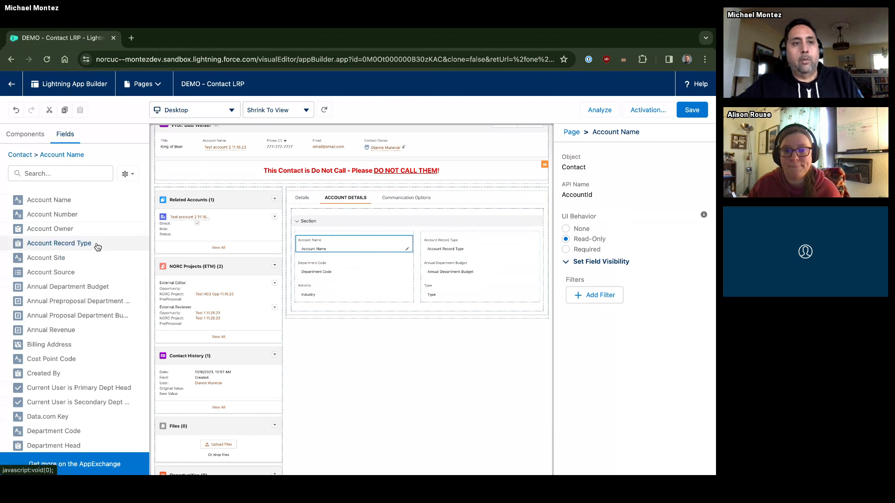
pyautogui.scroll(2, 97, 247)
pyautogui.scroll(1, 97, 247)
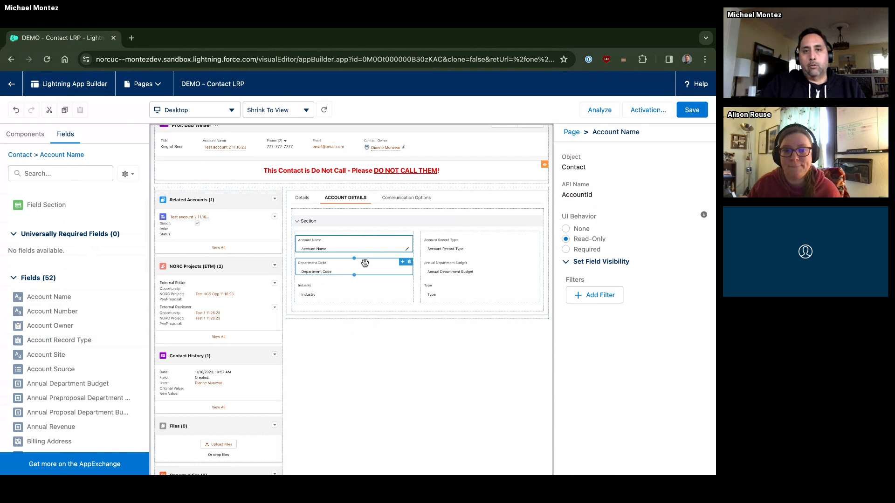
# Show the Communication Options tab's fields and examine the visibility filter of the Do Not Call rich text banner.
pyautogui.click(406, 199)
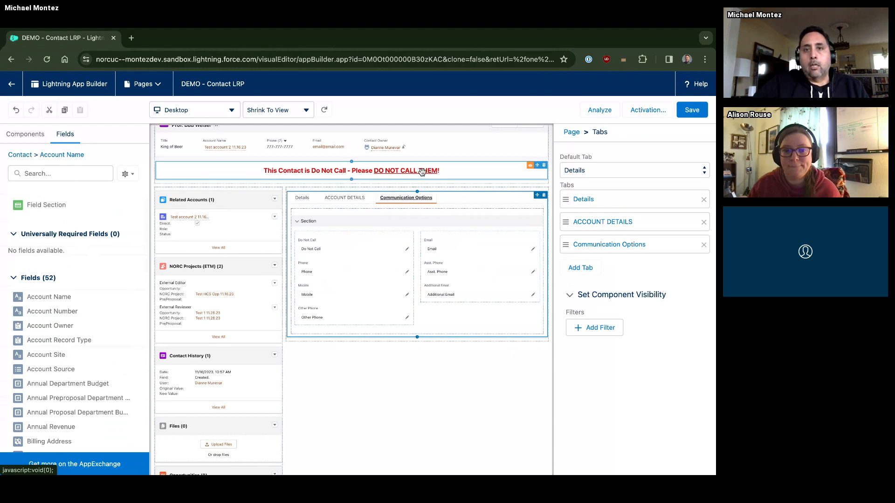
pyautogui.click(452, 172)
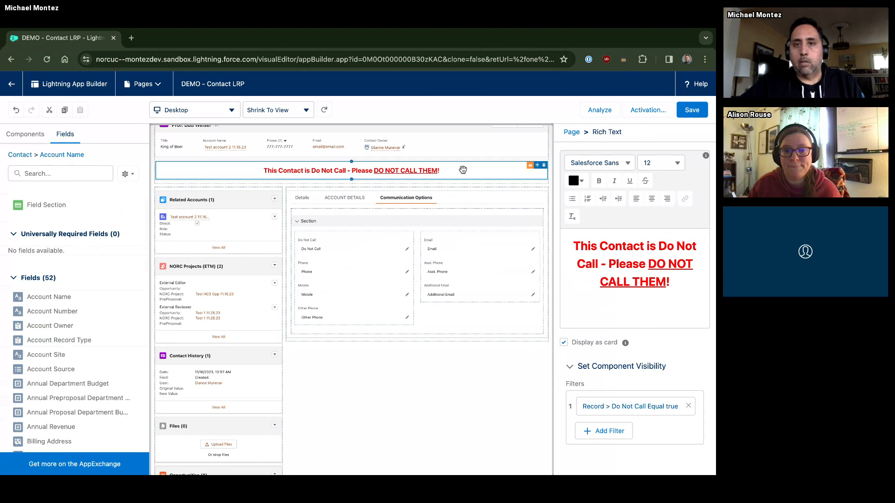
pyautogui.scroll(1, 461, 170)
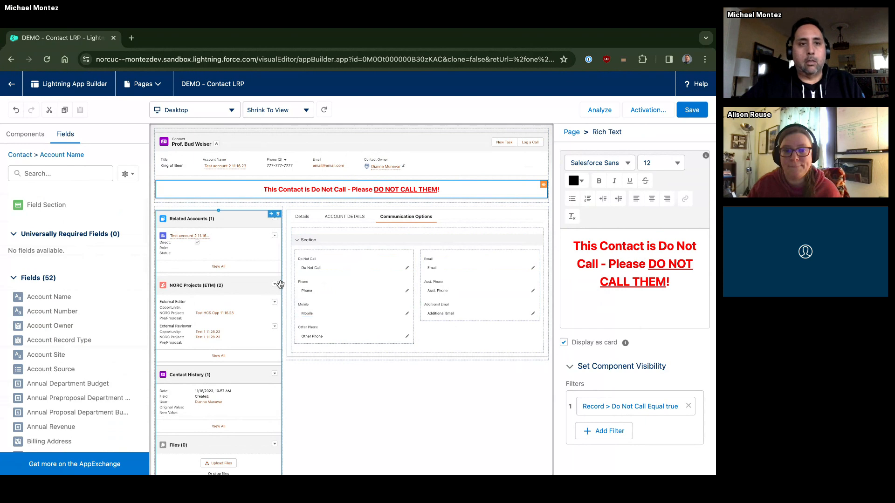
# Delete the Related Lists component from the page's sidebar region.
pyautogui.click(236, 221)
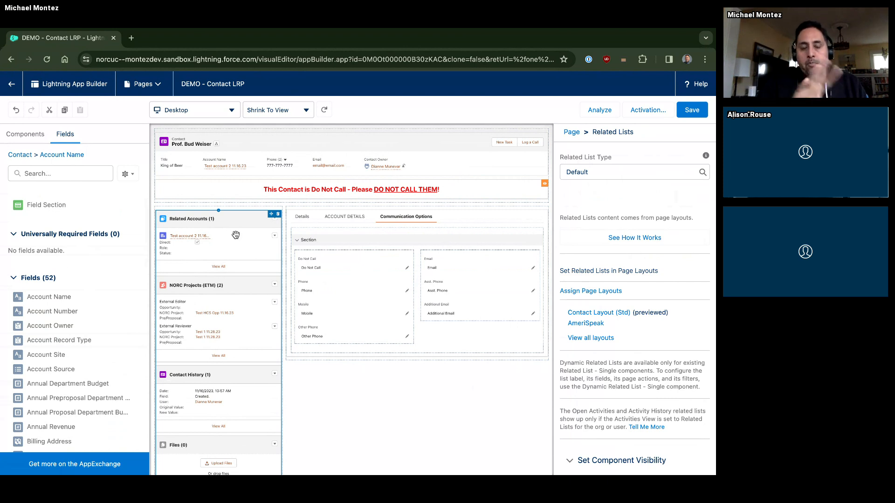
pyautogui.scroll(-1, 236, 301)
pyautogui.scroll(1, 224, 261)
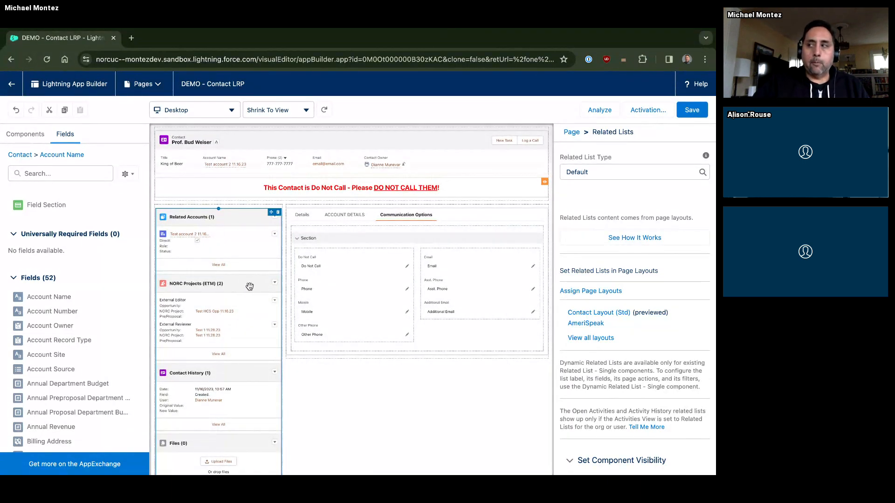
pyautogui.click(279, 213)
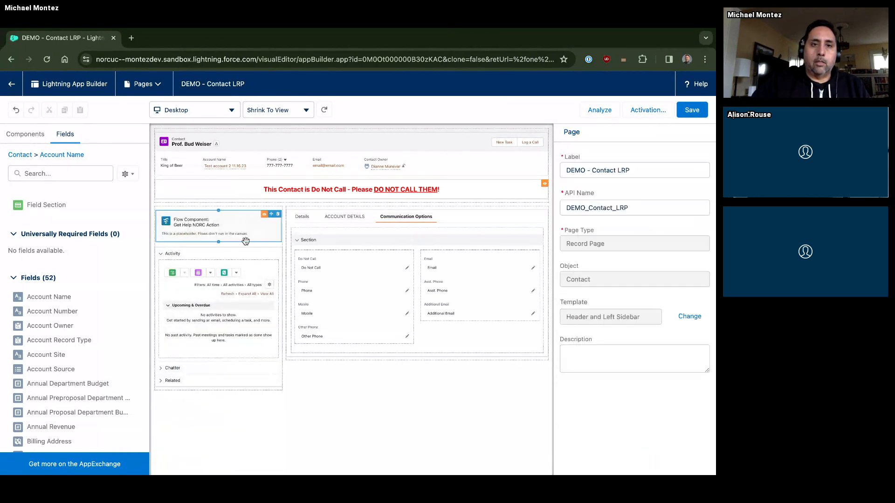
# Expand the accordion's Related section and select the Related Accounts dynamic list inside it.
pyautogui.click(225, 307)
pyautogui.click(188, 256)
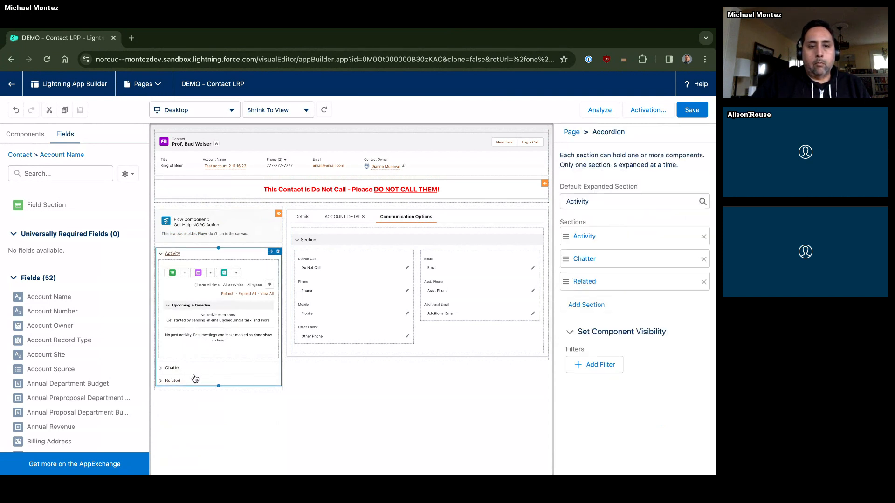
pyautogui.click(175, 380)
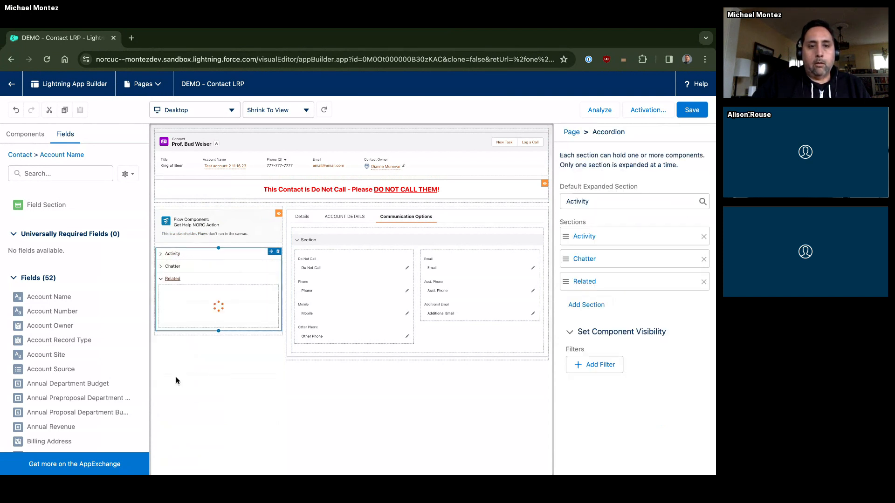
pyautogui.click(213, 319)
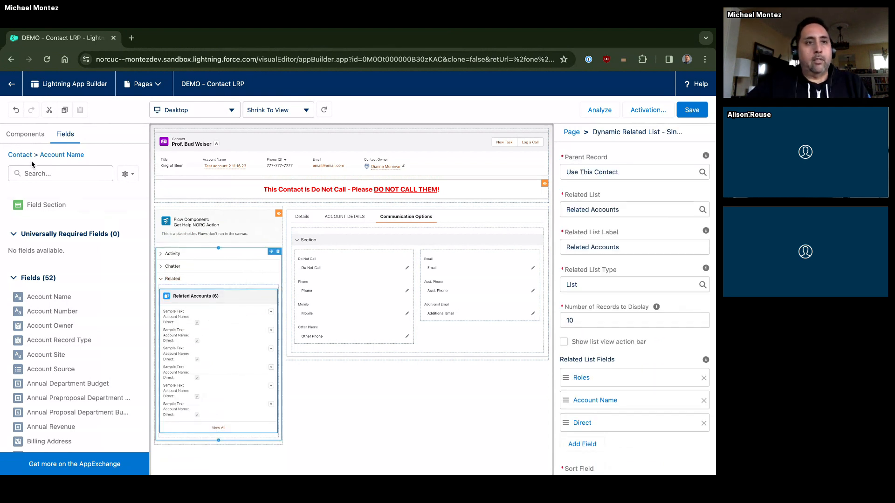
# Search the components for "rel" and try to insert a Dynamic Related List - Single.
pyautogui.click(25, 135)
pyautogui.click(62, 162)
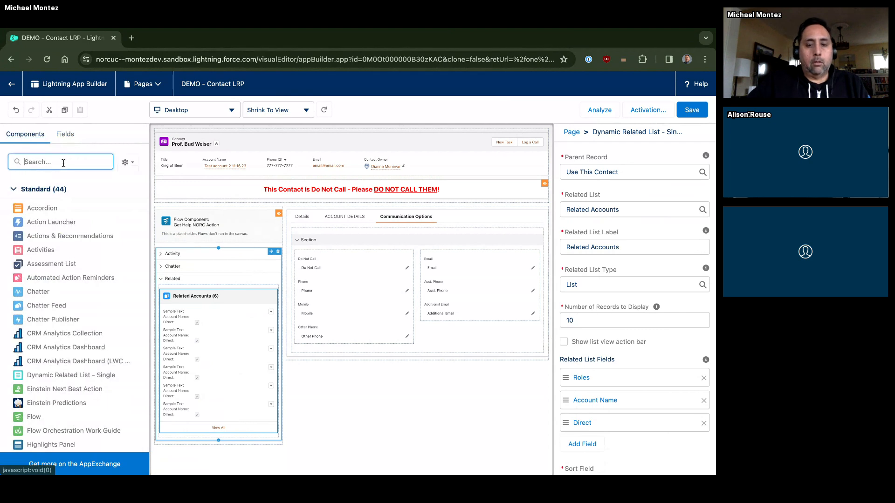
pyautogui.write('rel')
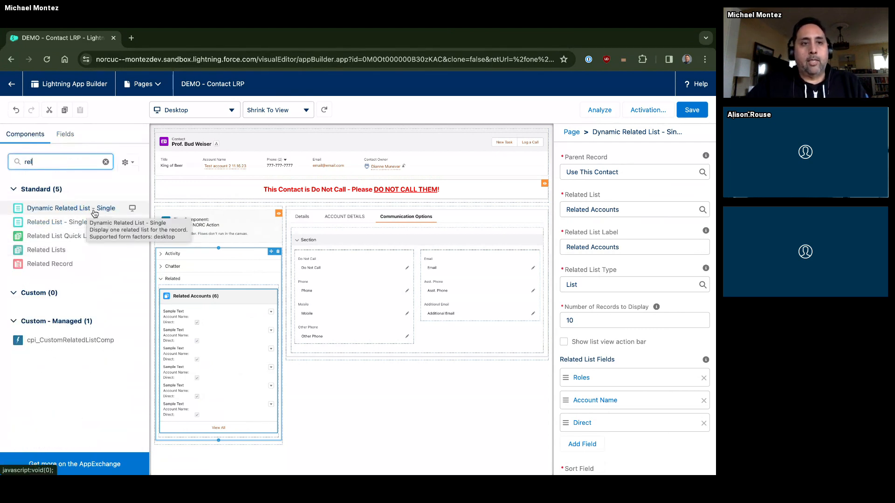
pyautogui.click(68, 210)
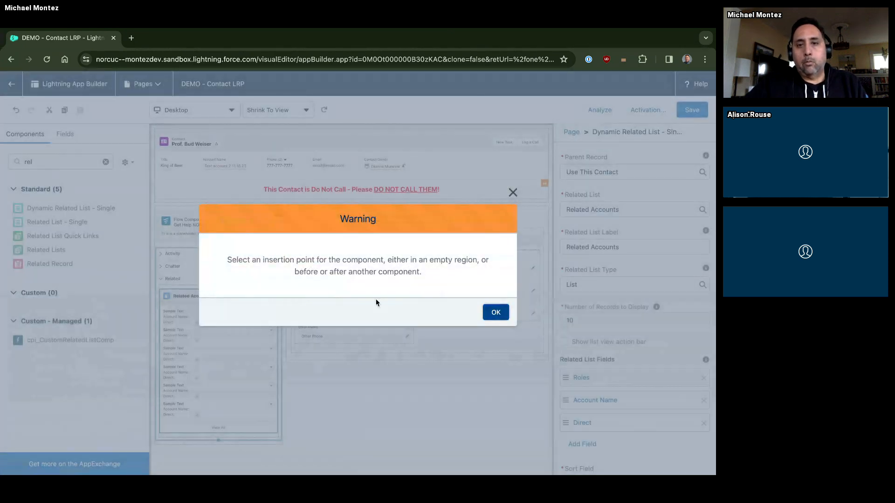
pyautogui.click(496, 313)
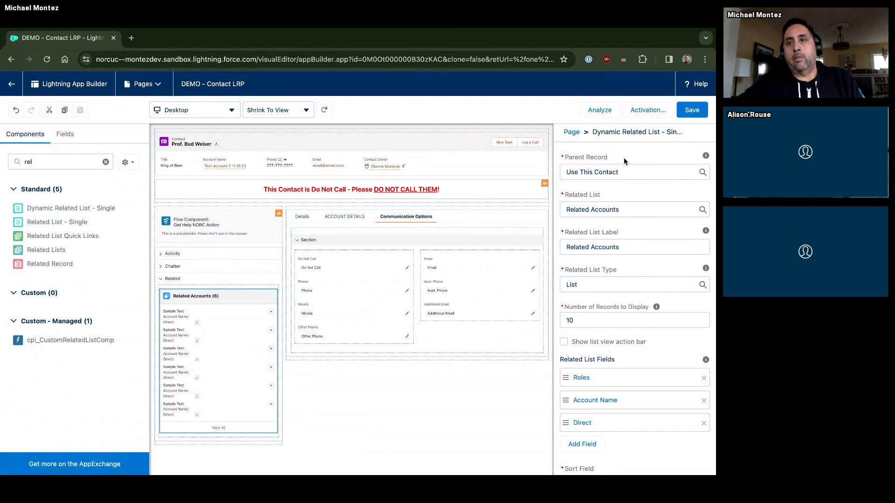
# Examine the Parent Record and Related List choices of the Related Accounts list and deselect it without changing them.
pyautogui.click(625, 172)
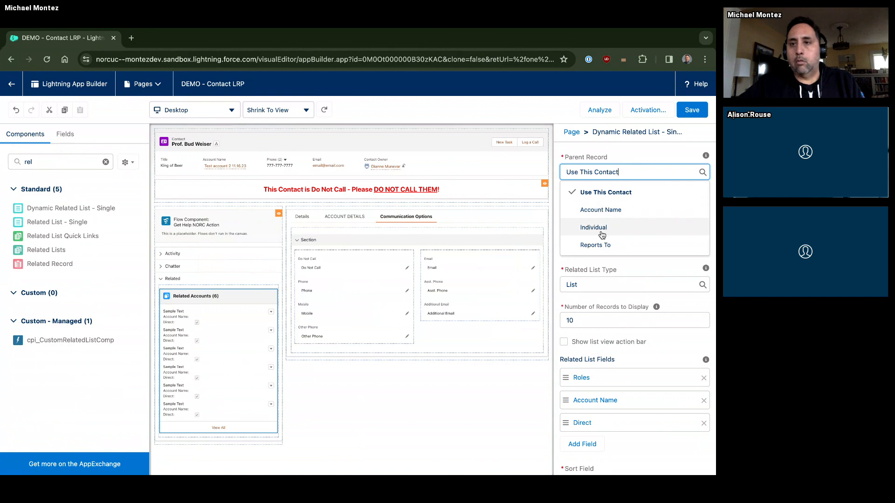
pyautogui.click(640, 157)
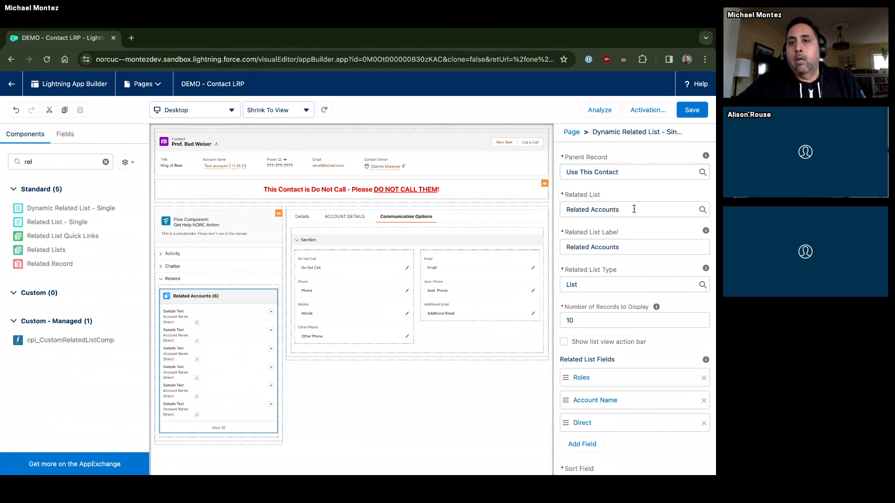
pyautogui.click(635, 208)
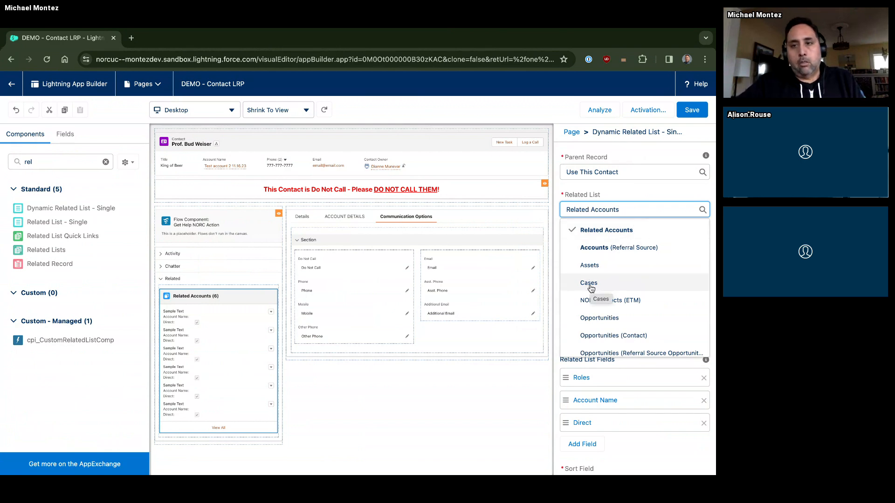
pyautogui.scroll(-1, 614, 307)
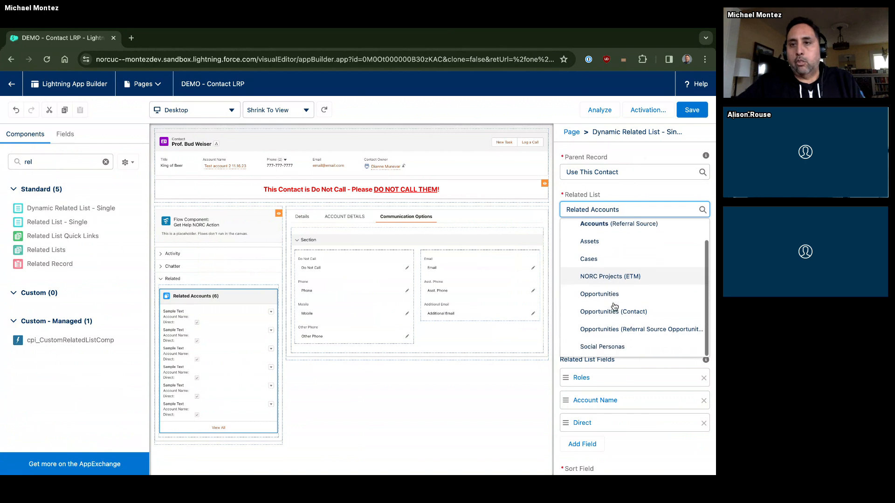
pyautogui.scroll(1, 614, 307)
pyautogui.scroll(-1, 613, 279)
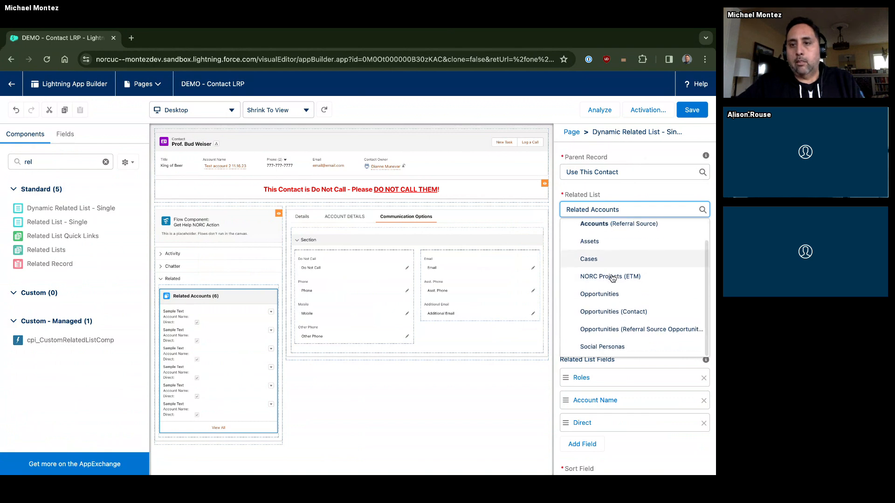
pyautogui.scroll(1, 612, 279)
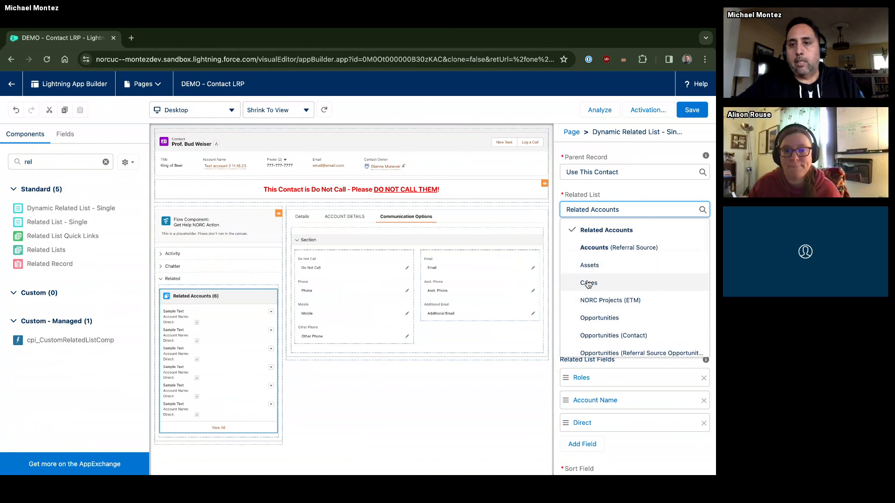
pyautogui.click(482, 382)
pyautogui.click(465, 374)
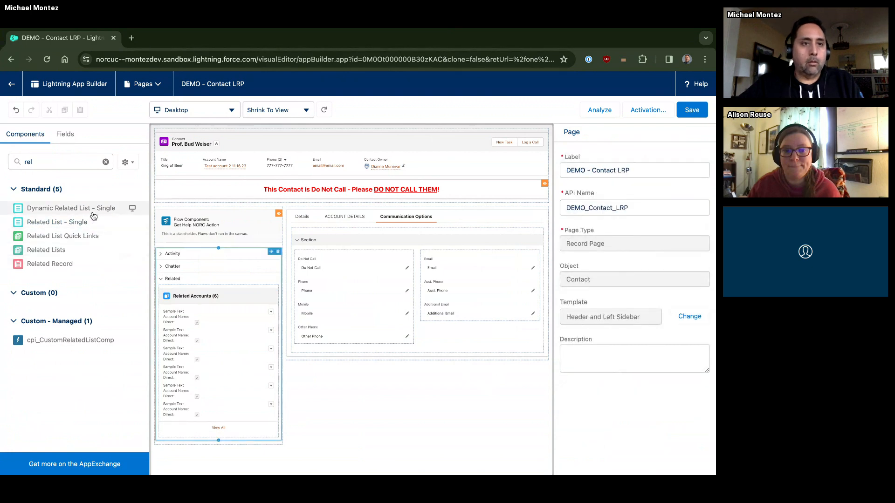
# Add a Dynamic Related List - Single above Related Accounts in the accordion's Related section and set its related list to Cases.
pyautogui.moveTo(94, 214); pyautogui.dragTo(198, 293)
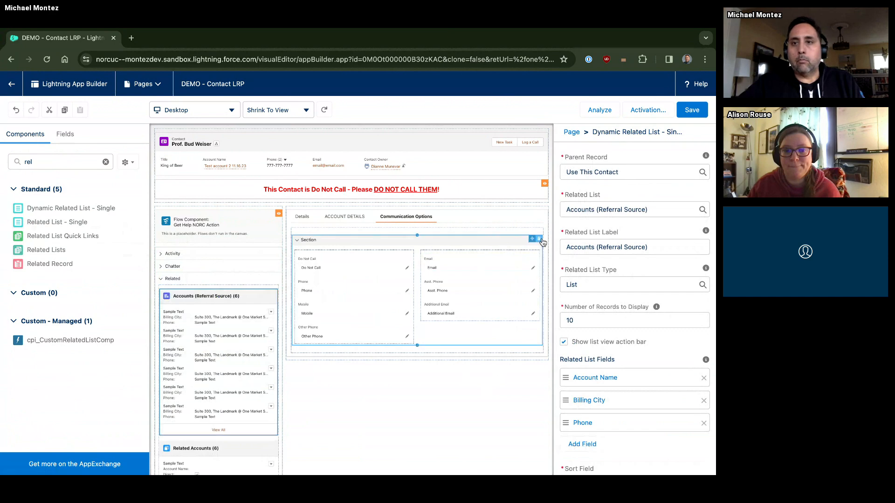
pyautogui.click(664, 212)
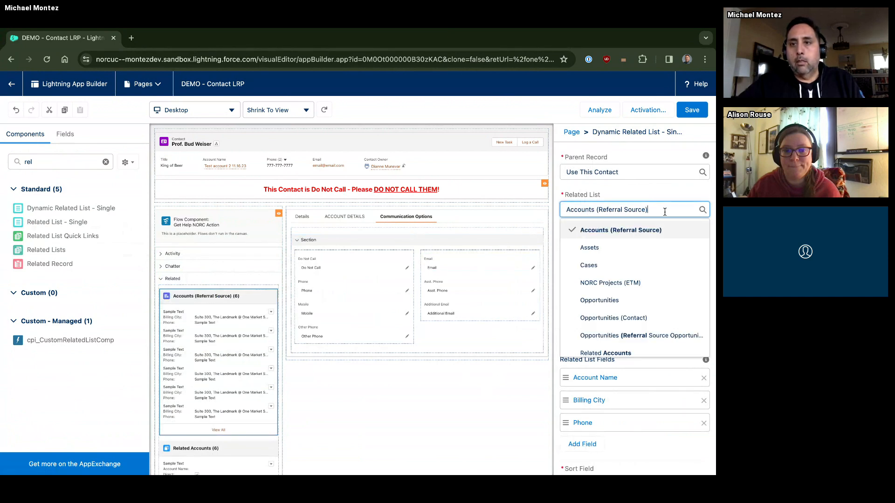
pyautogui.click(594, 266)
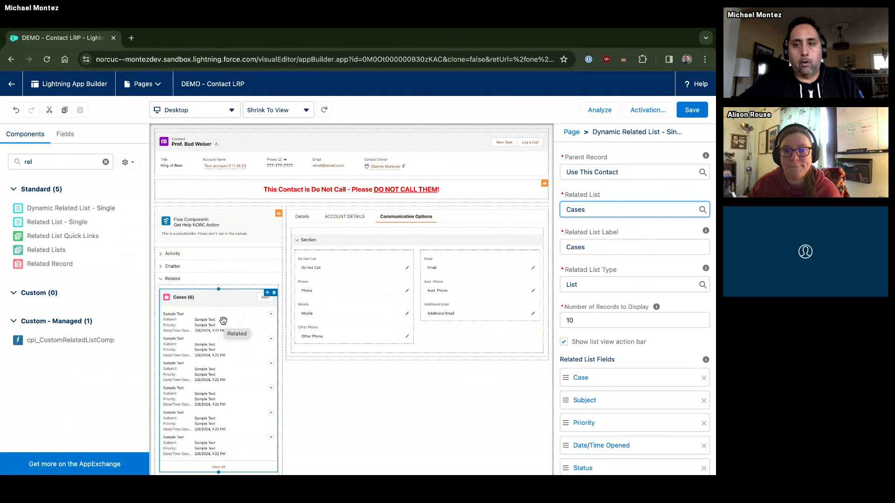
# Review the Cases list's related list fields and its Sort Field choices without changing them.
pyautogui.scroll(-3, 650, 359)
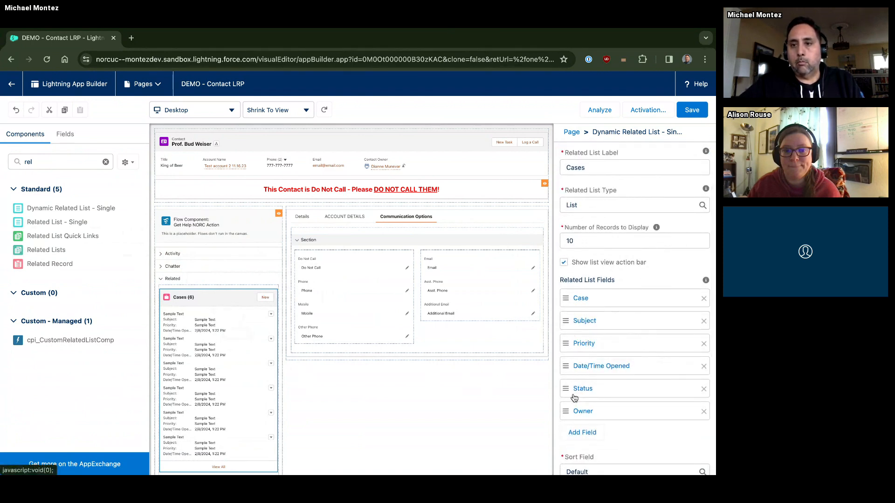
pyautogui.scroll(-3, 610, 373)
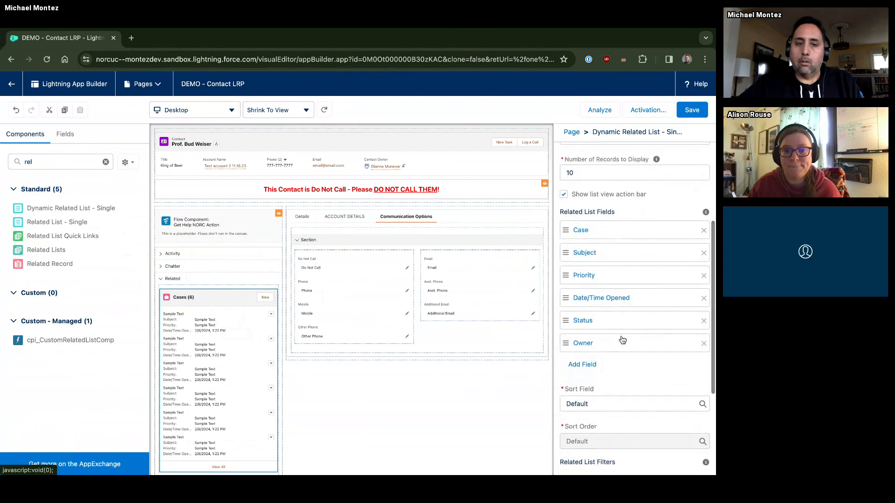
pyautogui.scroll(-3, 618, 373)
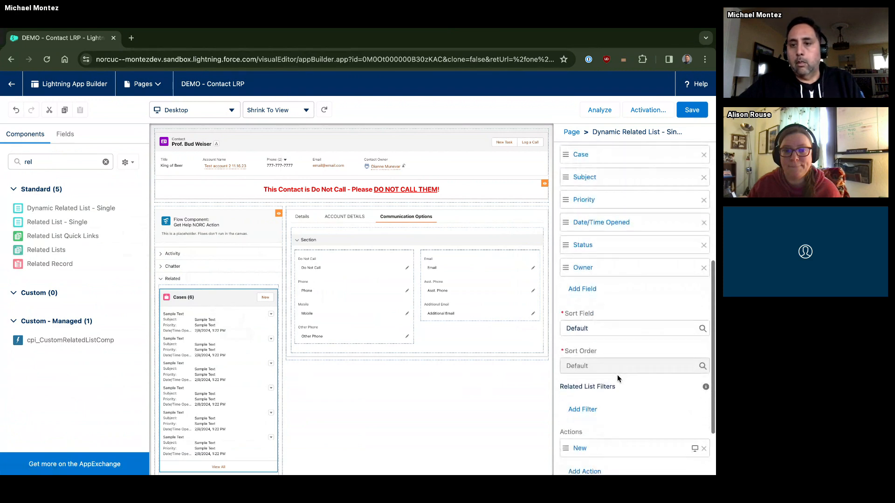
pyautogui.click(608, 329)
pyautogui.click(612, 349)
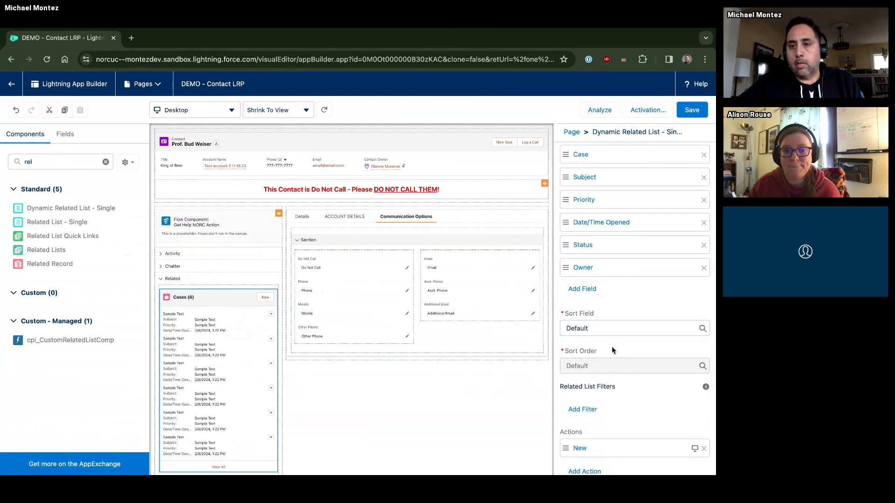
# Add a related list filter to the Cases list so that Closed equals False.
pyautogui.scroll(-3, 638, 350)
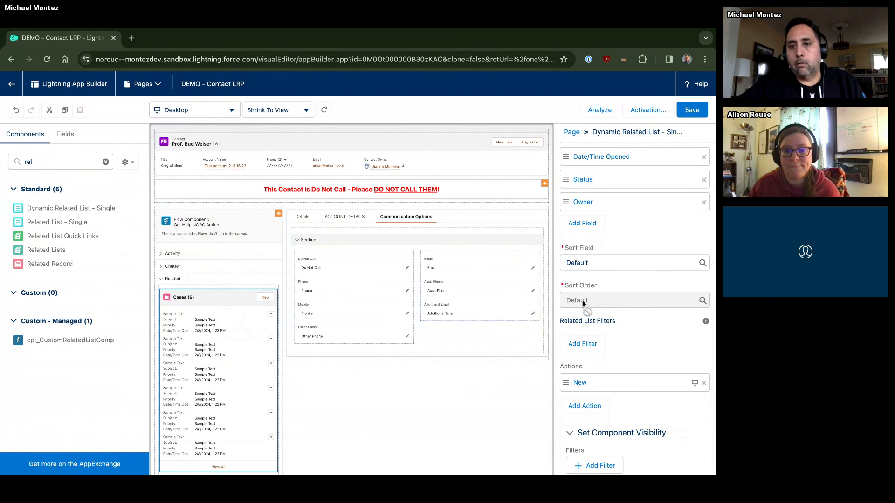
pyautogui.click(583, 344)
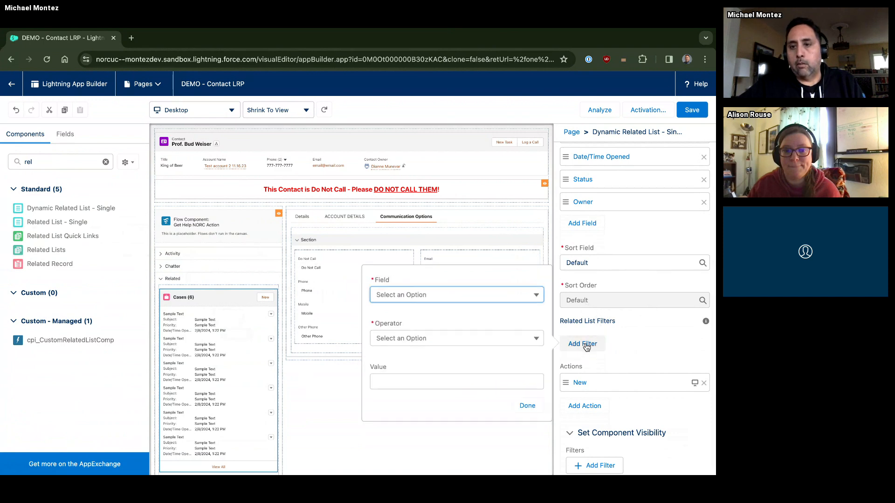
pyautogui.click(422, 299)
pyautogui.scroll(-2, 421, 366)
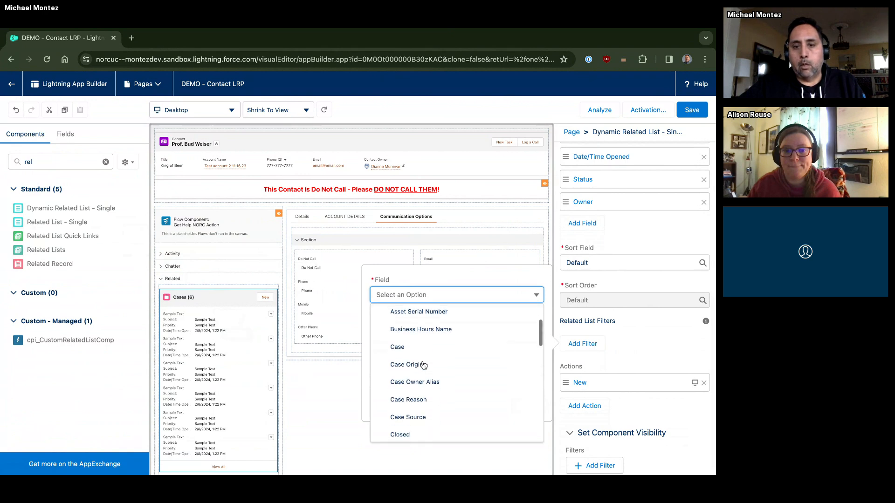
pyautogui.click(405, 430)
pyautogui.click(468, 383)
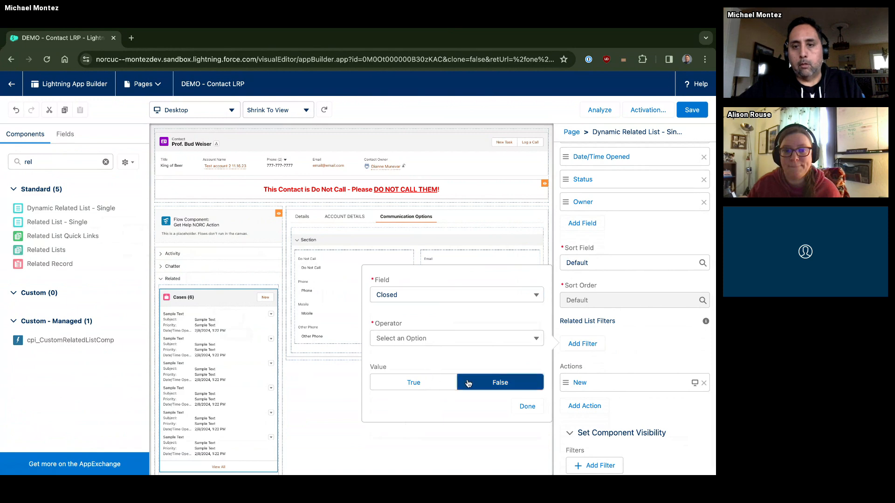
pyautogui.click(499, 338)
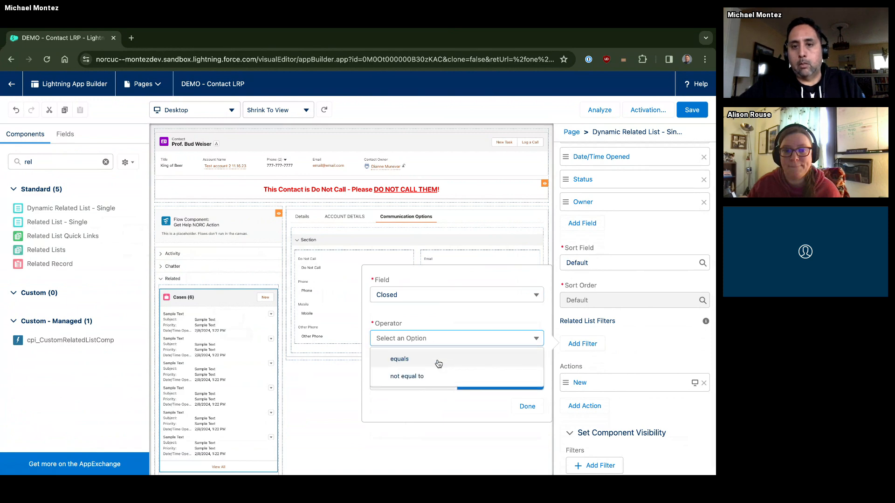
pyautogui.click(441, 359)
pyautogui.click(527, 406)
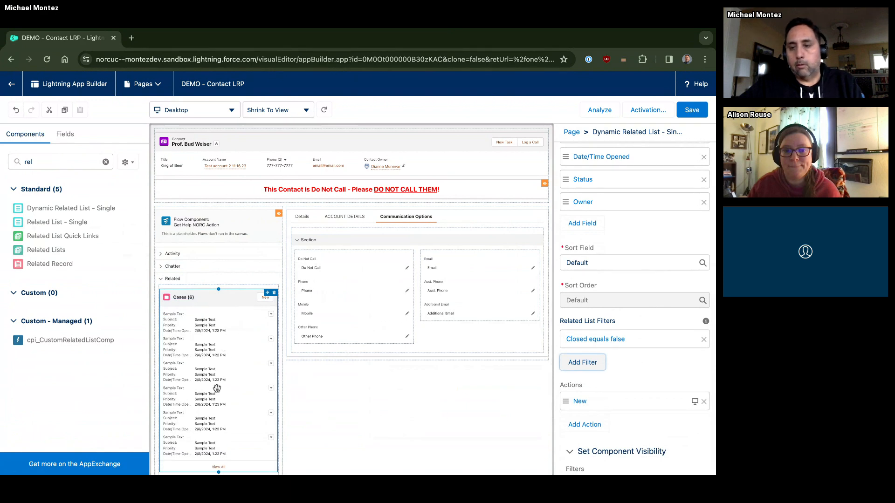
# Add the Change Owner standard action to the Cases list's actions.
pyautogui.scroll(-1, 634, 361)
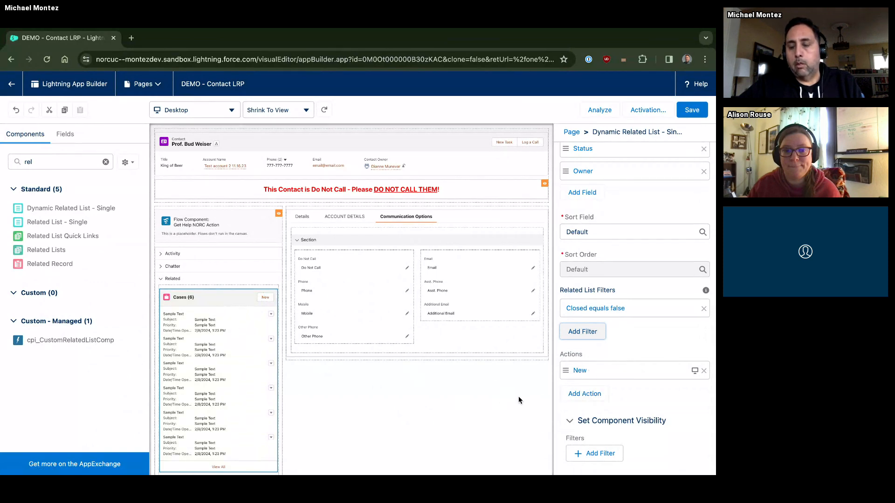
pyautogui.click(583, 394)
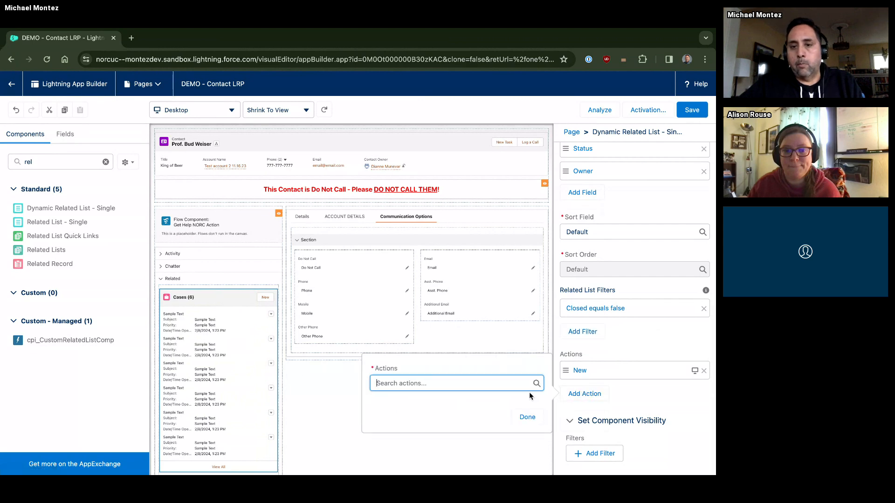
pyautogui.click(488, 384)
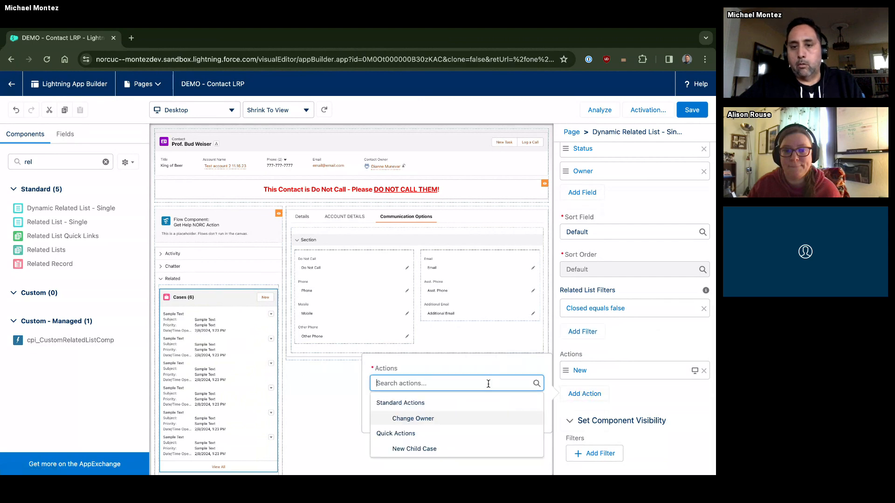
pyautogui.click(426, 420)
pyautogui.click(528, 418)
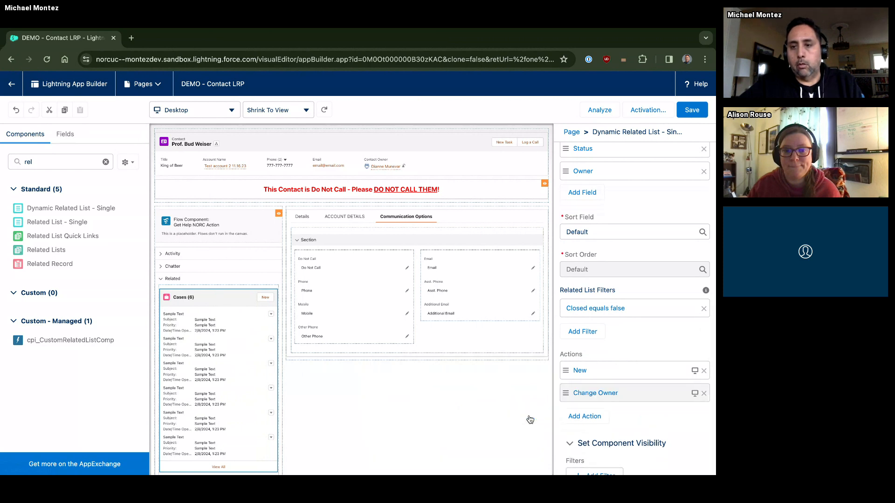
# Add a component visibility filter to the Cases list for the record field Do Not Call equal to False, and deselect the list.
pyautogui.scroll(3, 617, 318)
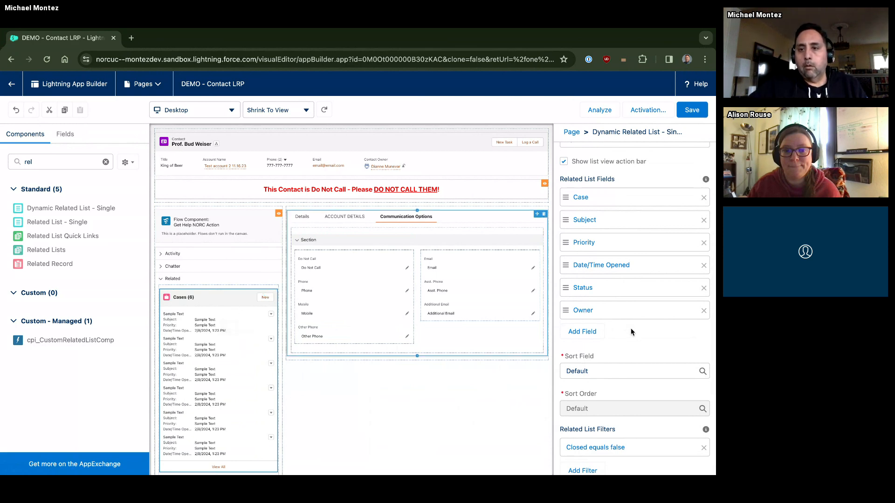
pyautogui.scroll(-3, 631, 328)
pyautogui.click(600, 454)
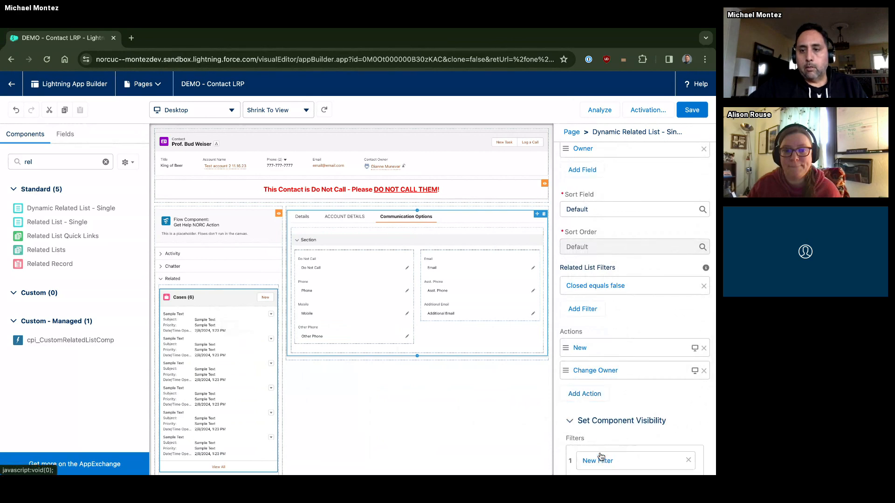
pyautogui.click(601, 456)
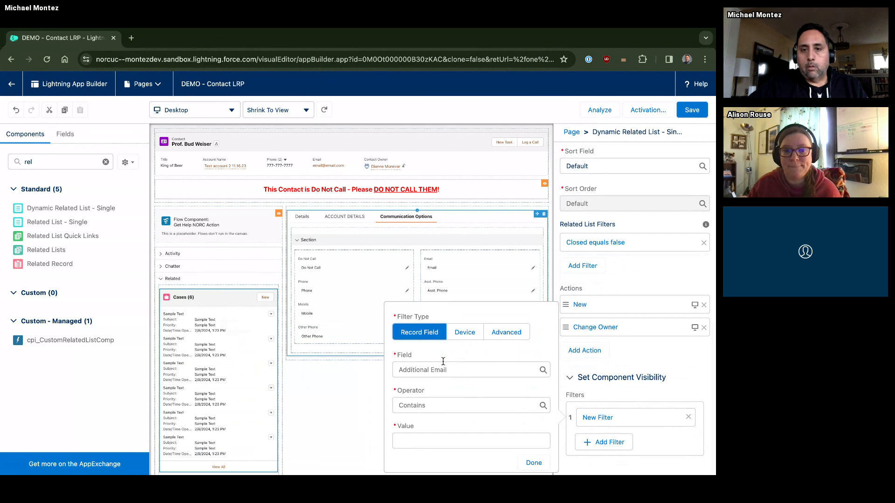
pyautogui.click(472, 368)
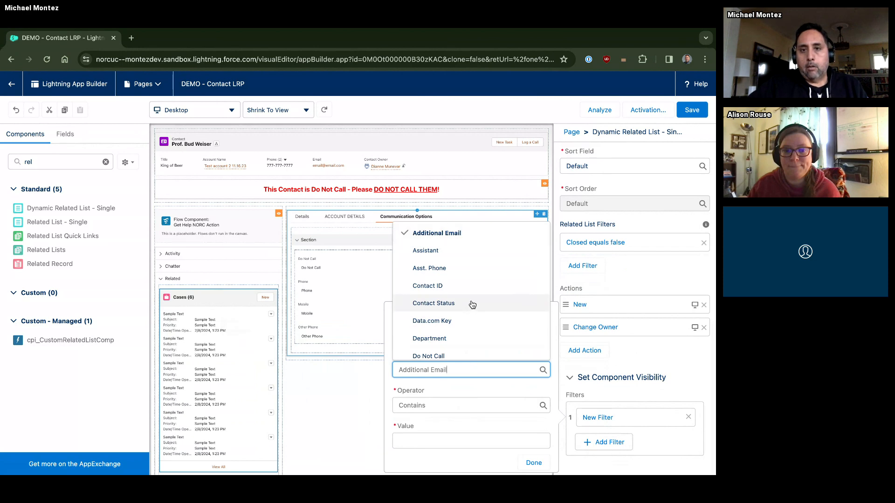
pyautogui.scroll(-2, 461, 303)
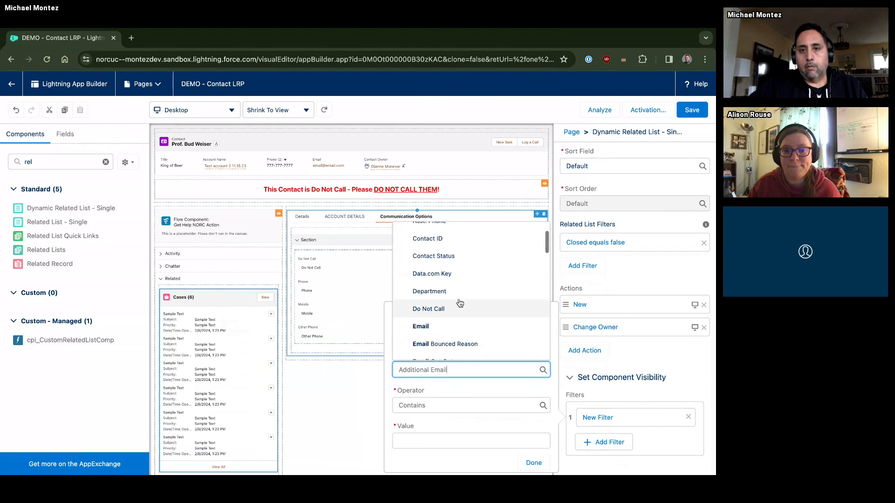
pyautogui.click(430, 306)
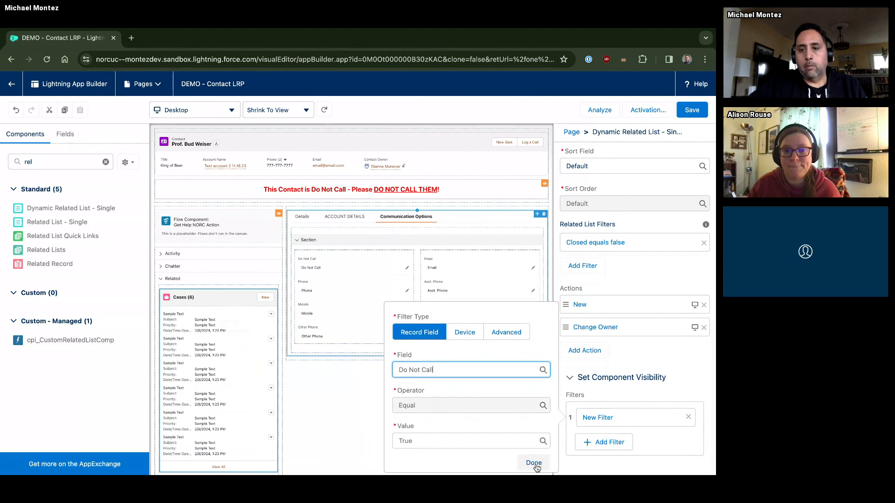
pyautogui.click(487, 443)
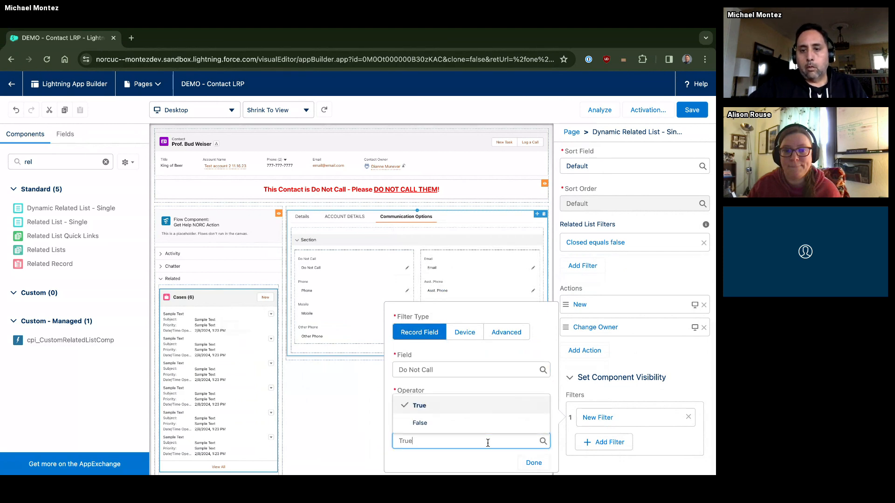
pyautogui.click(447, 425)
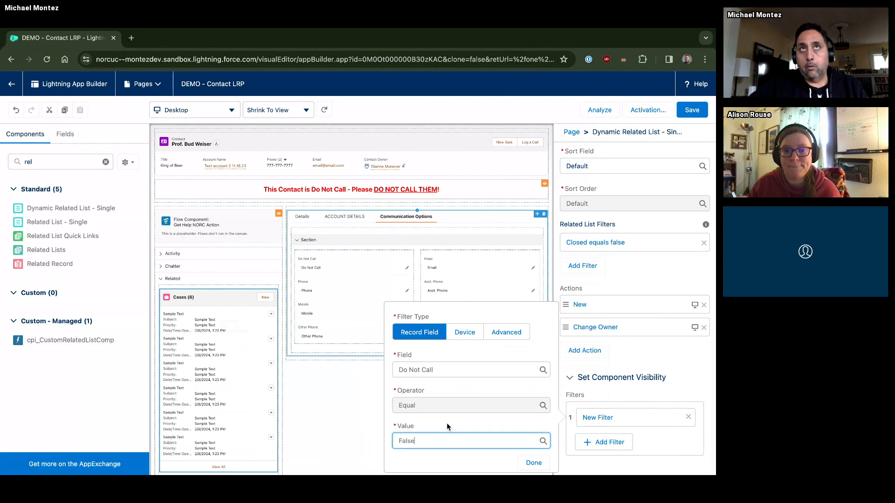
pyautogui.click(533, 463)
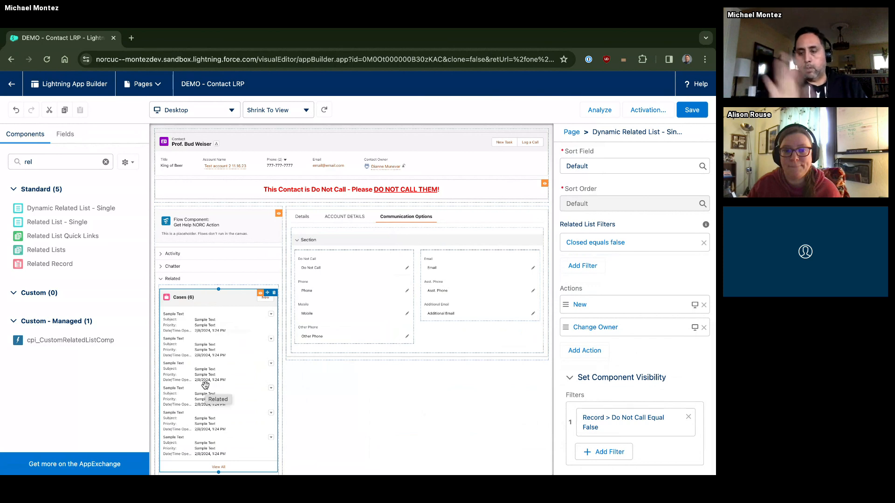
pyautogui.click(326, 399)
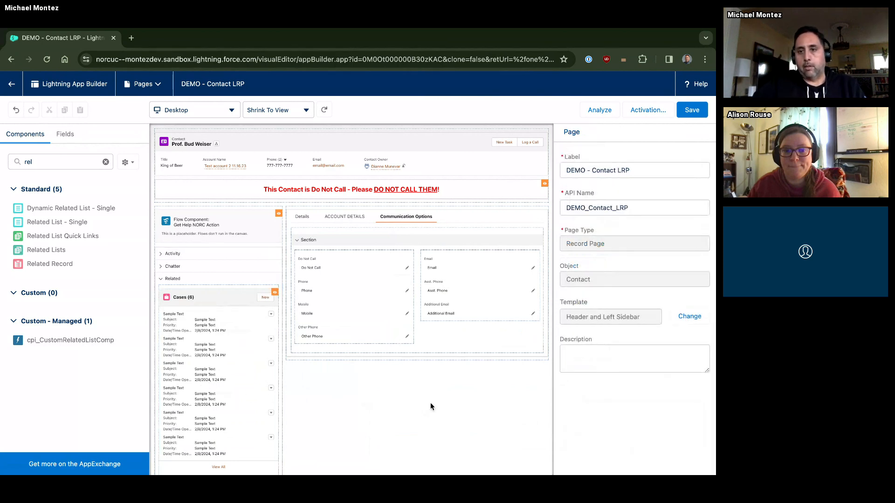
# Examine the Get Help NORC Action flow component's settings and visibility filter, switching Pass record ID into this variable off and back on.
pyautogui.scroll(-2, 436, 414)
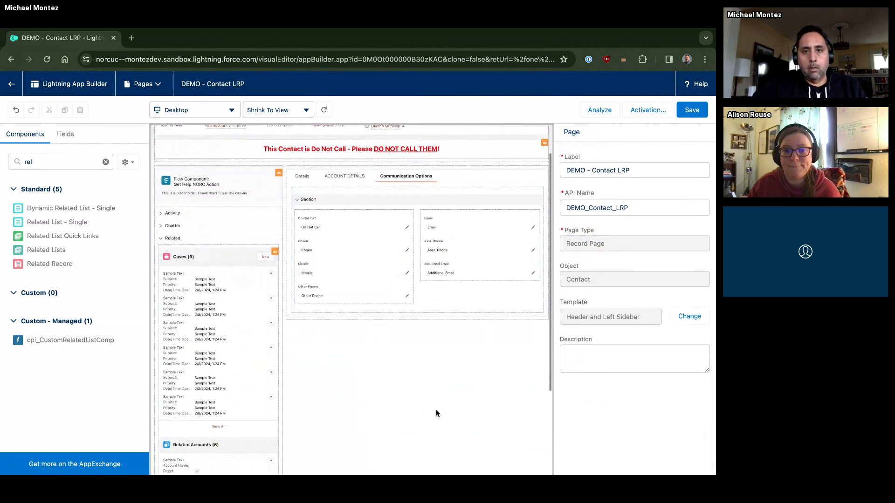
pyautogui.scroll(2, 436, 413)
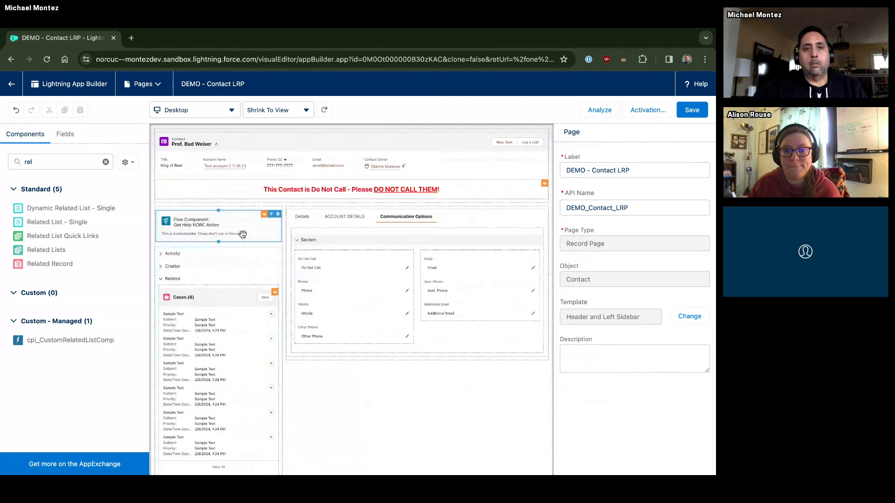
pyautogui.click(244, 224)
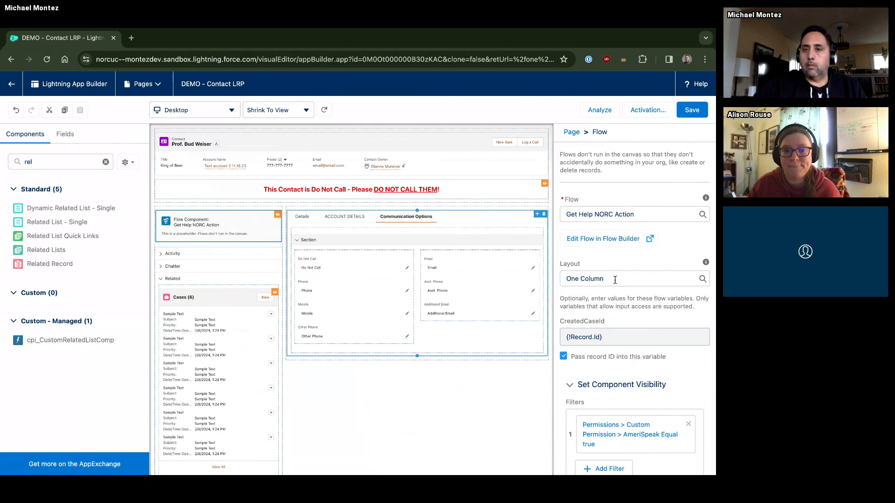
pyautogui.scroll(-1, 643, 310)
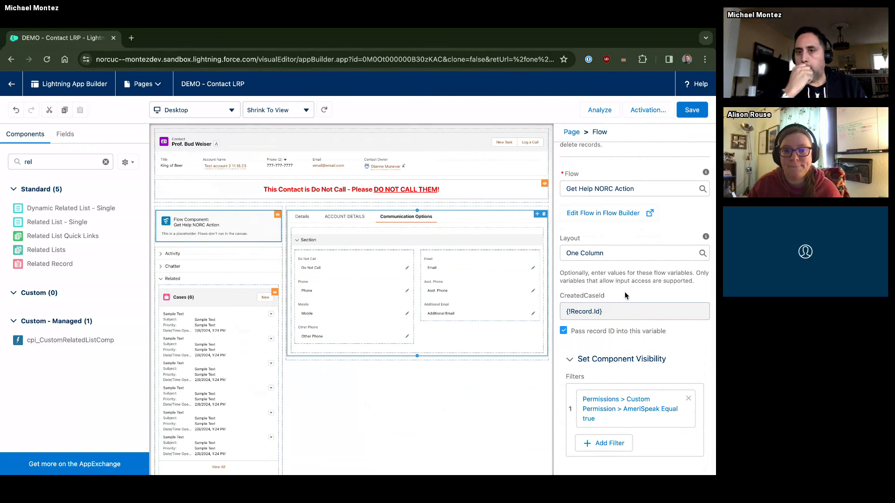
pyautogui.click(563, 331)
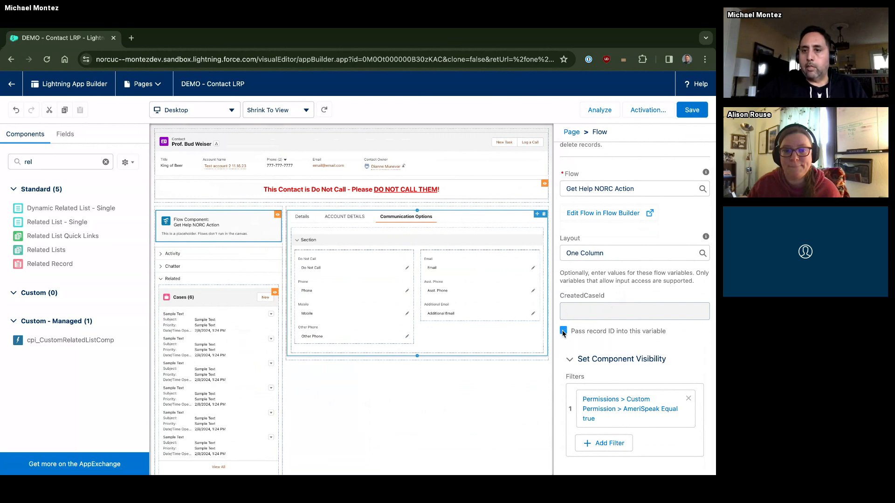
pyautogui.click(563, 331)
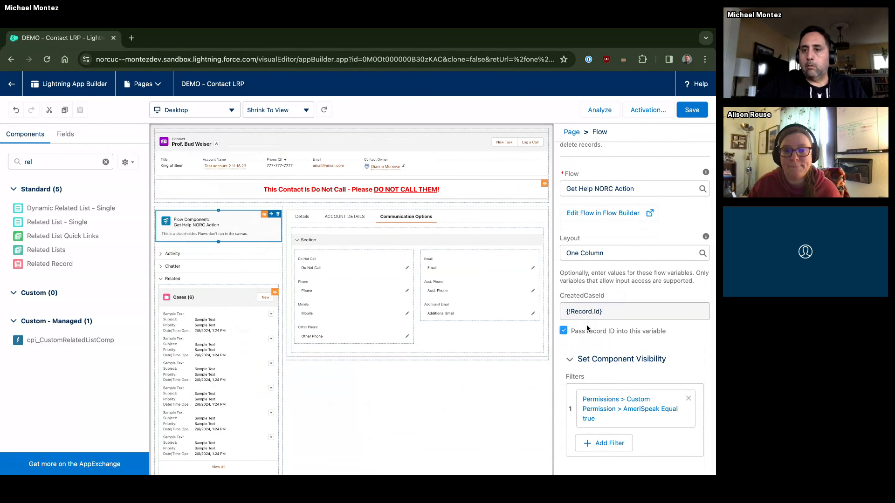
pyautogui.scroll(-1, 688, 354)
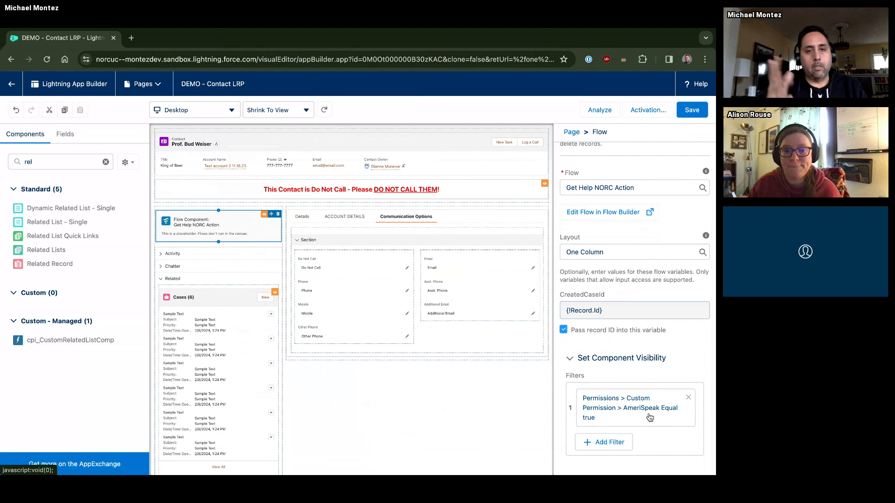
# Look over the page canvas and view the Details, ACCOUNT DETAILS and Communication Options tabs in turn.
pyautogui.scroll(-2, 466, 401)
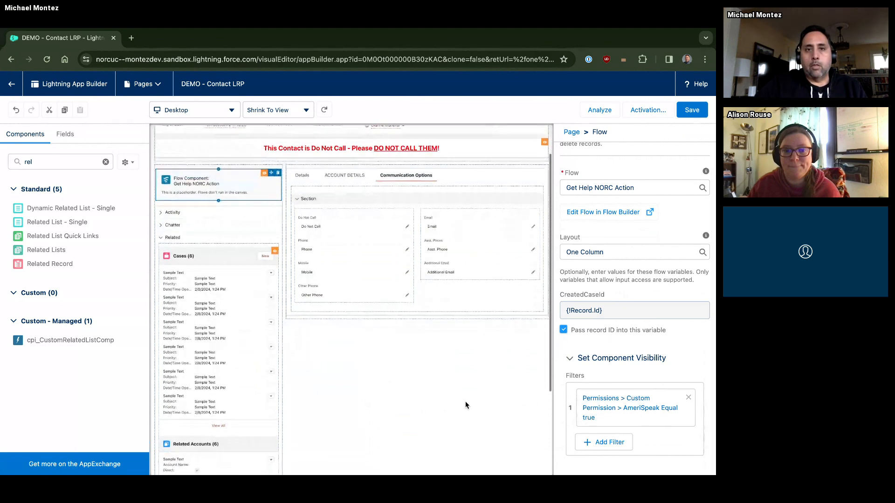
pyautogui.scroll(-3, 465, 401)
pyautogui.scroll(4, 465, 401)
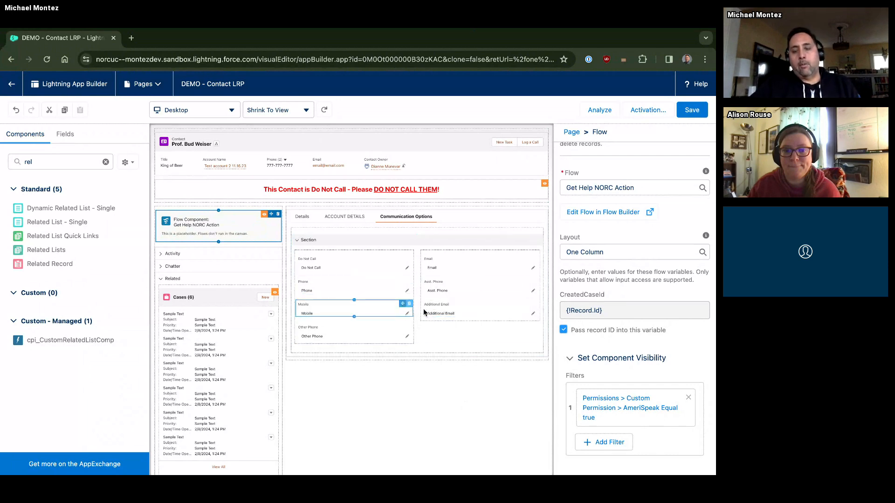
pyautogui.click(300, 221)
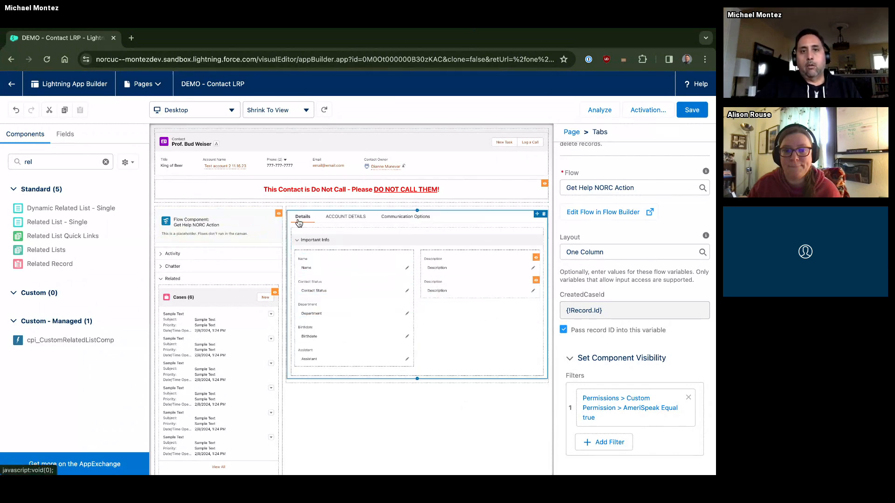
pyautogui.click(355, 217)
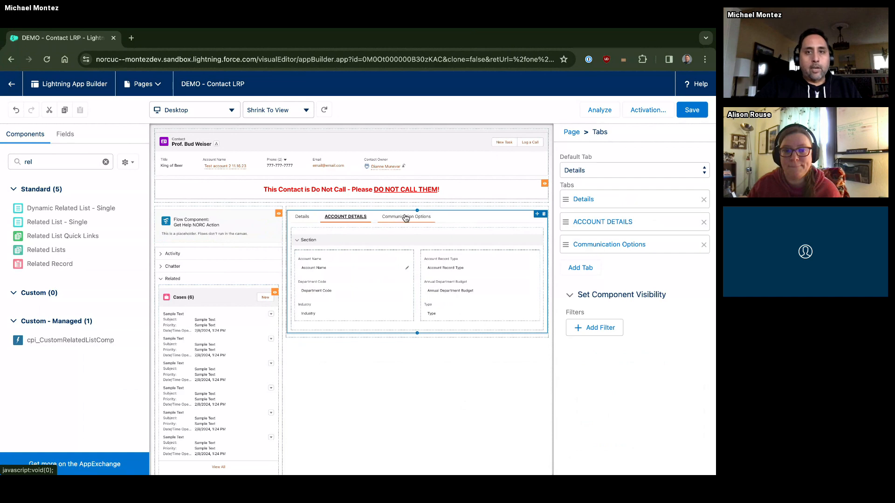
pyautogui.click(406, 218)
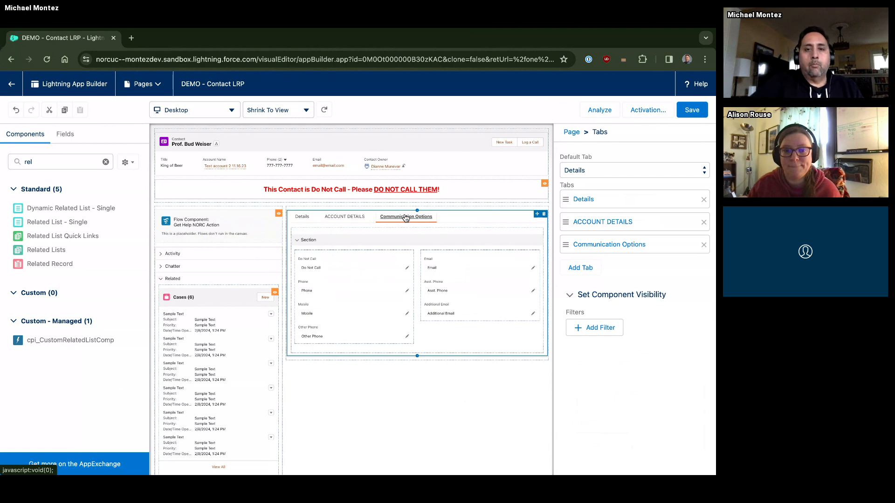
# Take the browser window out of full screen and switch to the virtual event session in Safari.
pyautogui.moveTo(209, 28)
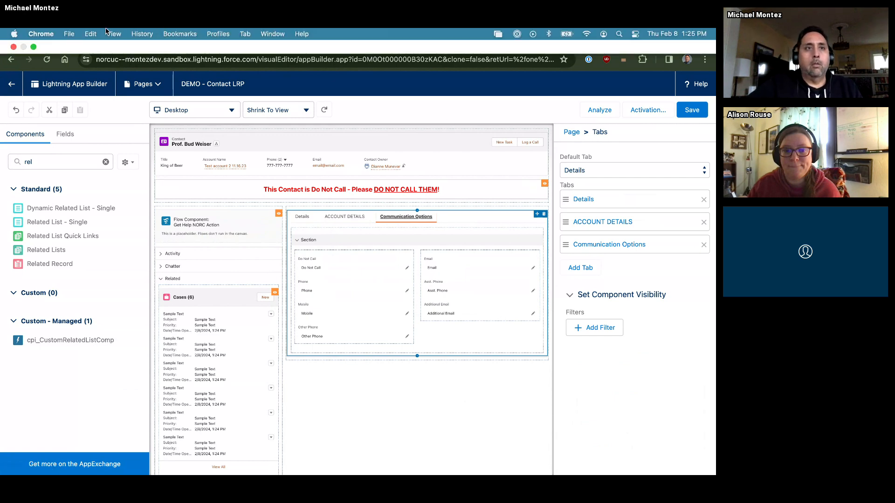
pyautogui.click(34, 47)
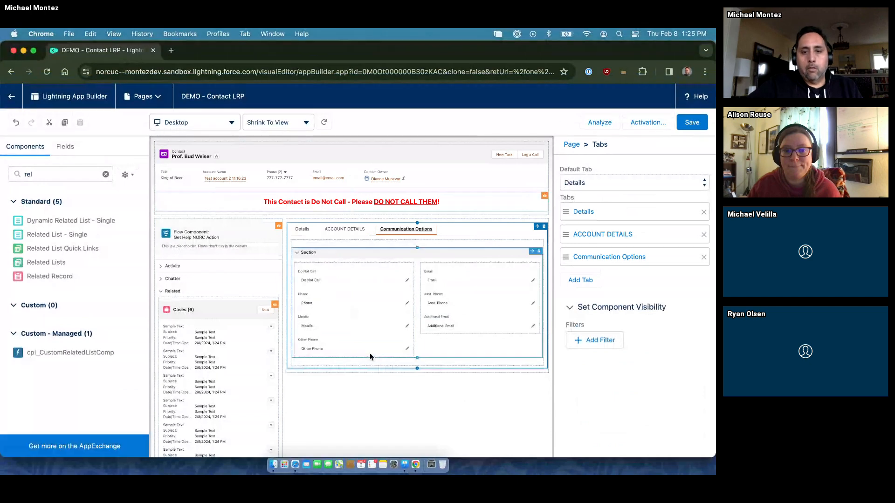
pyautogui.click(295, 464)
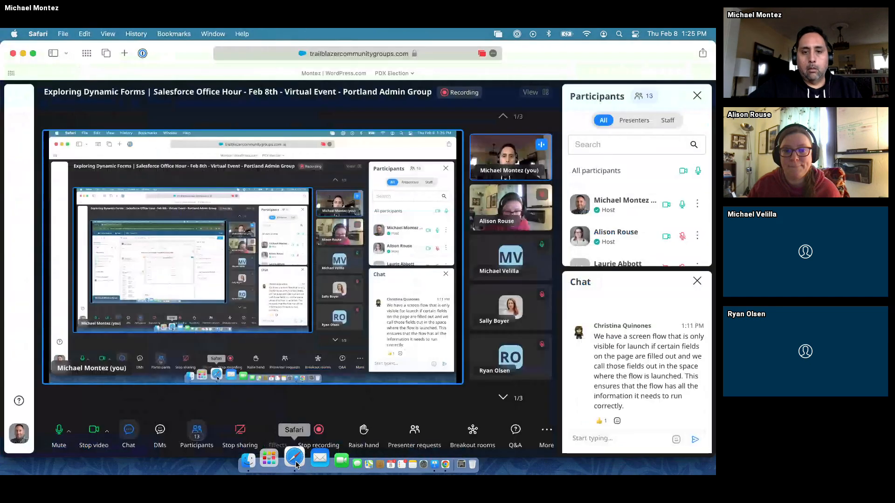